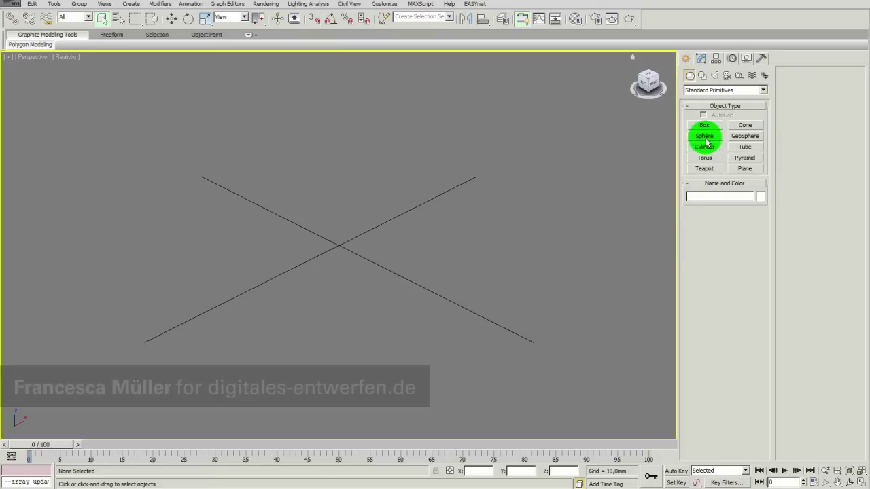
Create a sphere of about 3 mm radius at the grid origin and make a 10 × 1 × 1 copy-type parametric array of it
{"action": "left_click_drag", "start_coordinate": [338, 245], "coordinate": [340, 249]}
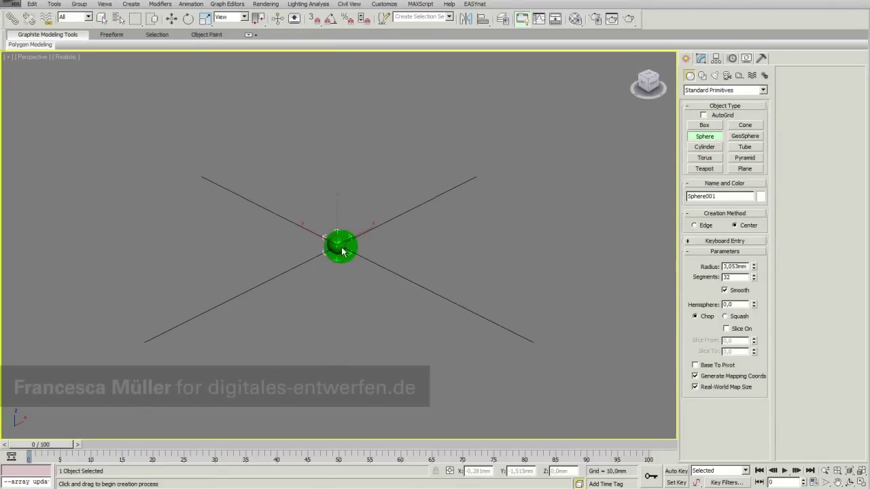
{"action": "right_click", "coordinate": [339, 249]}
{"action": "right_click", "coordinate": [338, 248]}
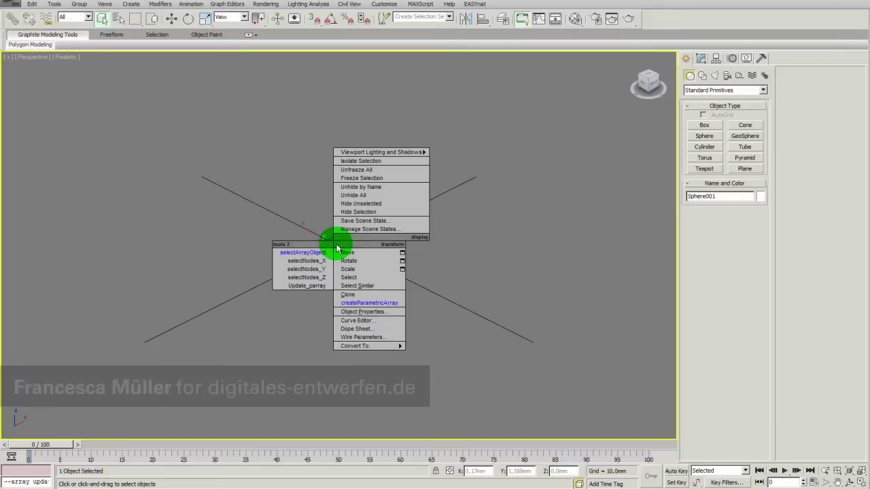
{"action": "left_click", "coordinate": [373, 304]}
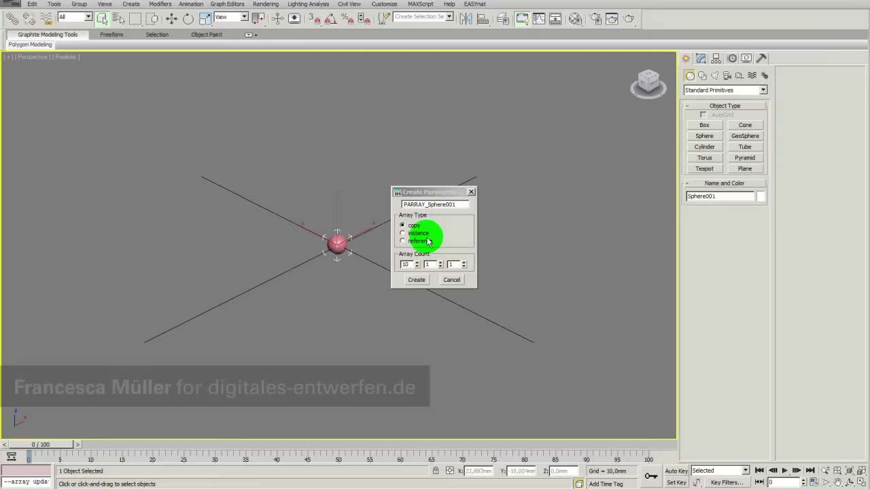
{"action": "key", "text": "Tab"}
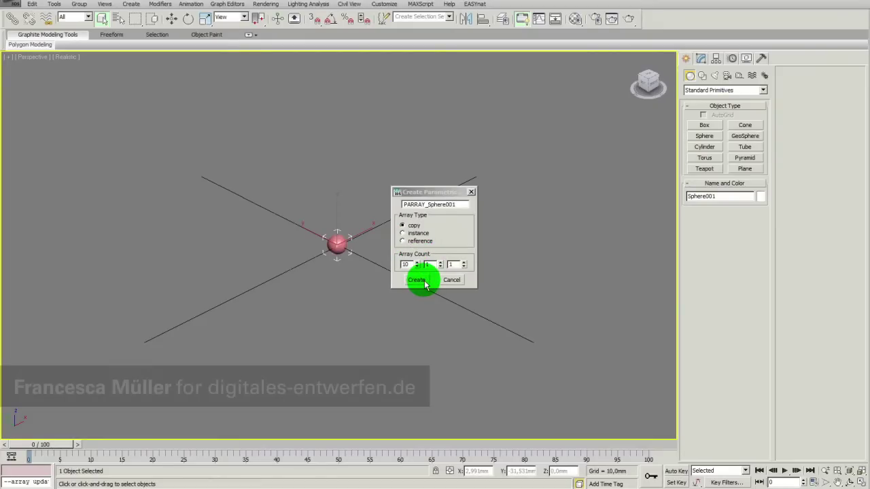
{"action": "left_click", "coordinate": [423, 282]}
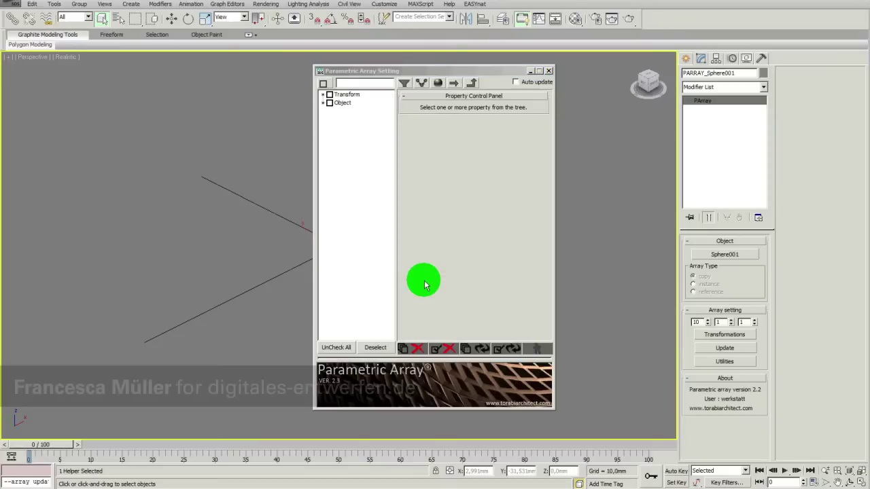
Assign a Ring Controller to the Position property of the sphere's parametric array
{"action": "left_click", "coordinate": [323, 95]}
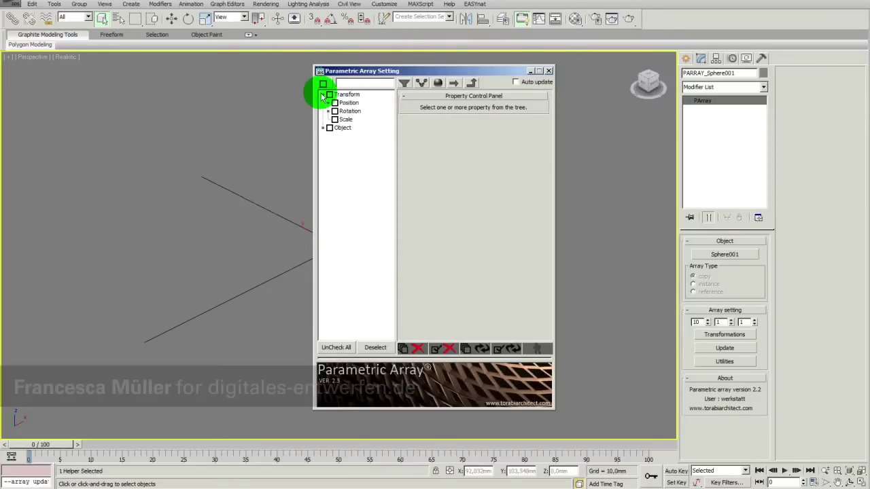
{"action": "left_click", "coordinate": [337, 103]}
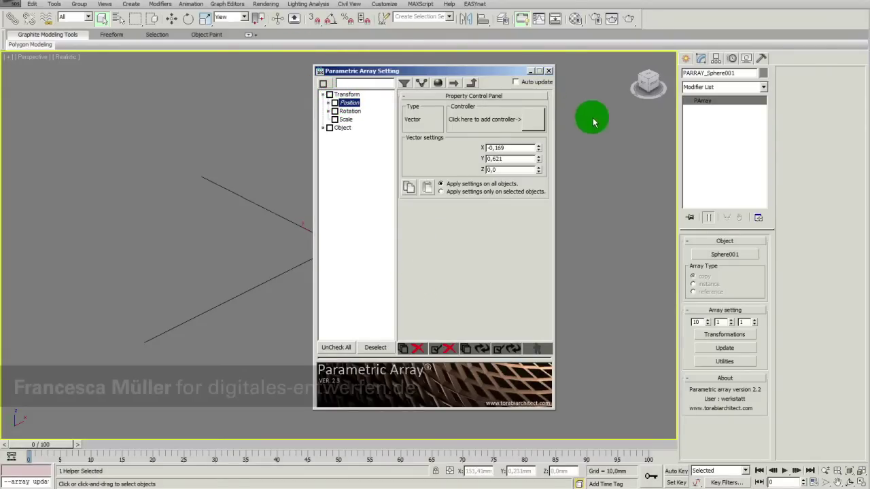
{"action": "left_click", "coordinate": [534, 127]}
{"action": "left_click_drag", "start_coordinate": [704, 115], "coordinate": [707, 295]}
{"action": "left_click", "coordinate": [657, 227]}
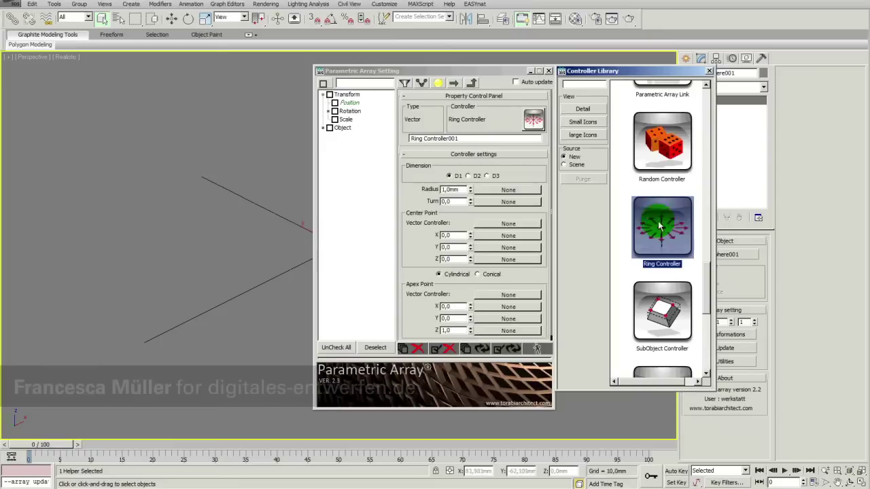
Enable Auto update for the array and set the ring radius to 30 mm
{"action": "left_click", "coordinate": [430, 70]}
{"action": "left_click_drag", "start_coordinate": [430, 71], "coordinate": [594, 59]}
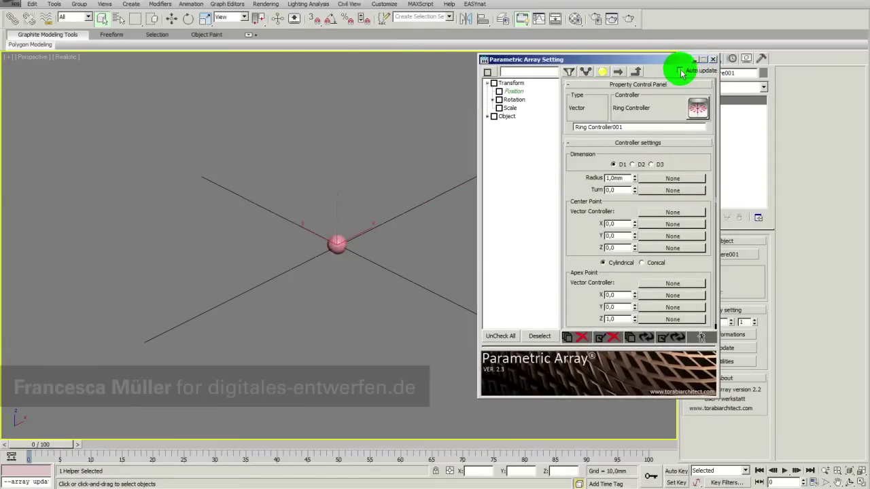
{"action": "left_click", "coordinate": [680, 71]}
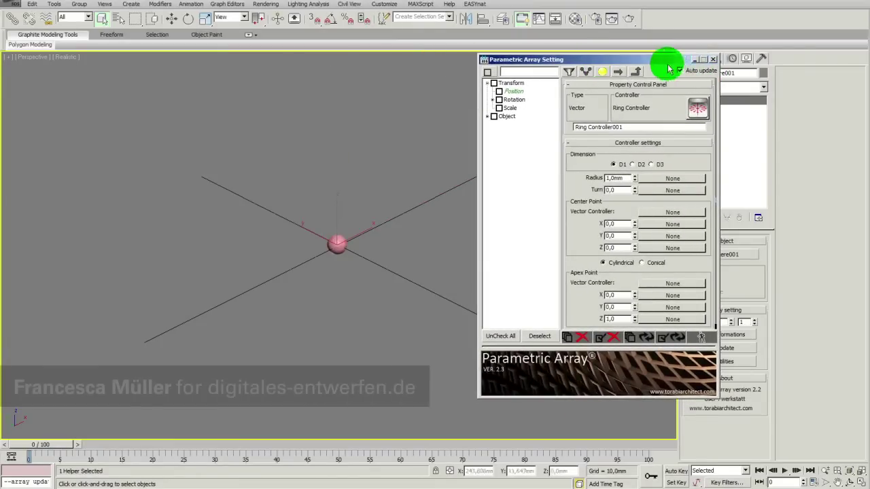
{"action": "left_click_drag", "start_coordinate": [635, 179], "coordinate": [646, 73]}
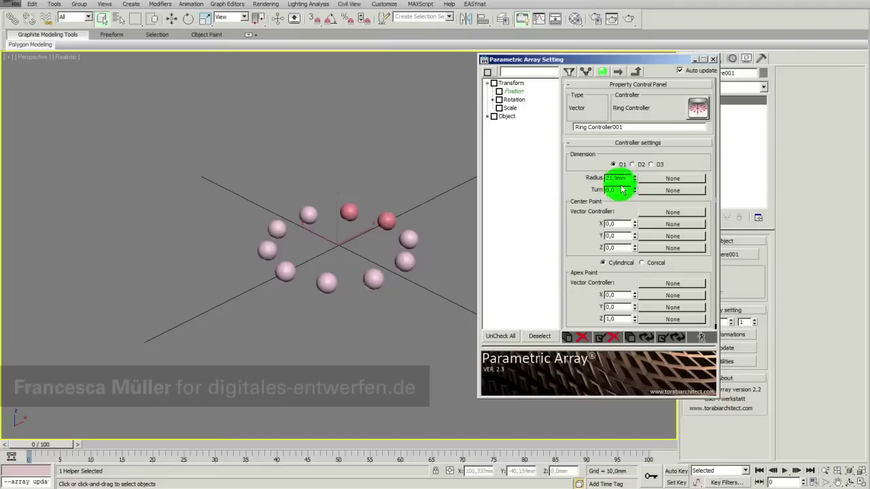
{"action": "left_click_drag", "start_coordinate": [631, 181], "coordinate": [596, 178]}
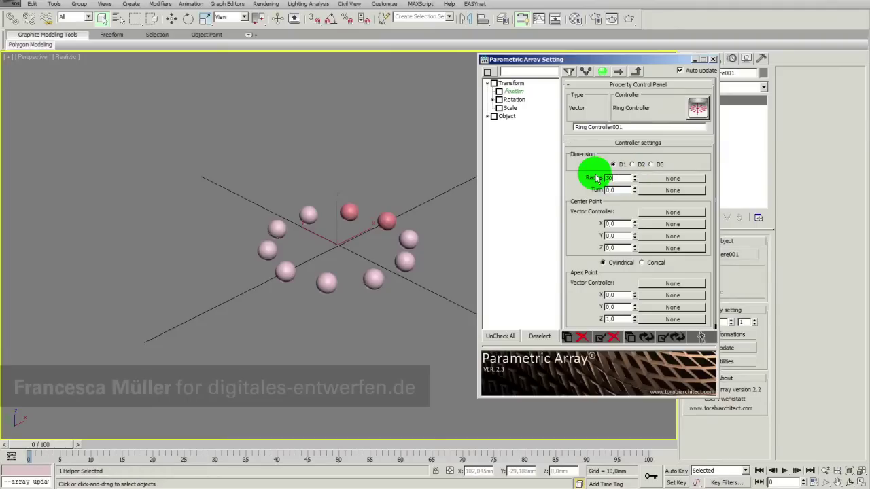
{"action": "key", "text": "Return"}
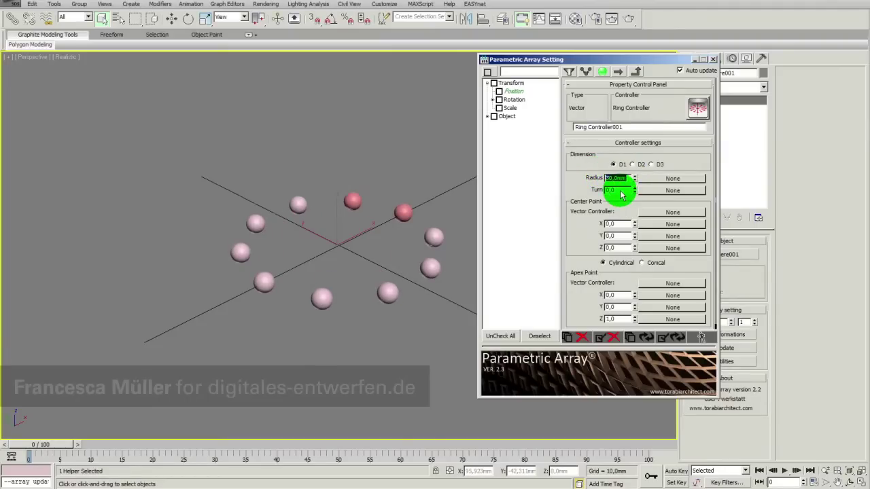
Set the Turn value of the ring of spheres to 40
{"action": "left_click_drag", "start_coordinate": [621, 193], "coordinate": [607, 193]}
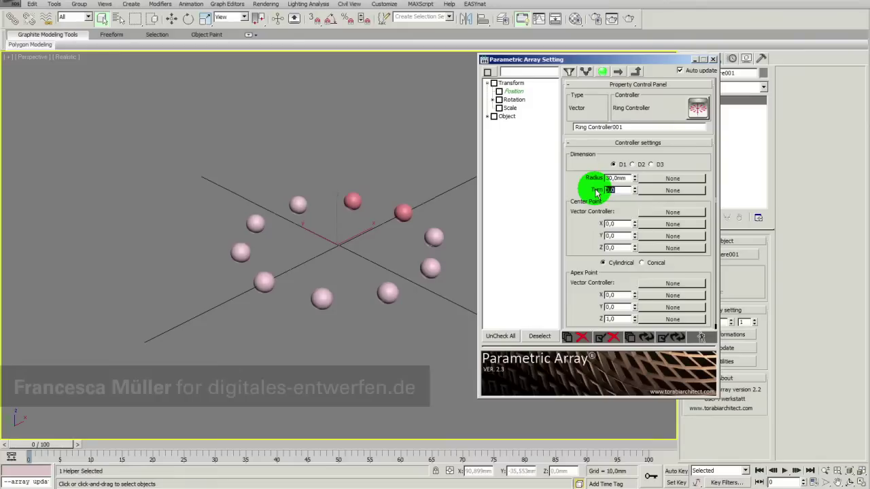
{"action": "key", "text": "Return"}
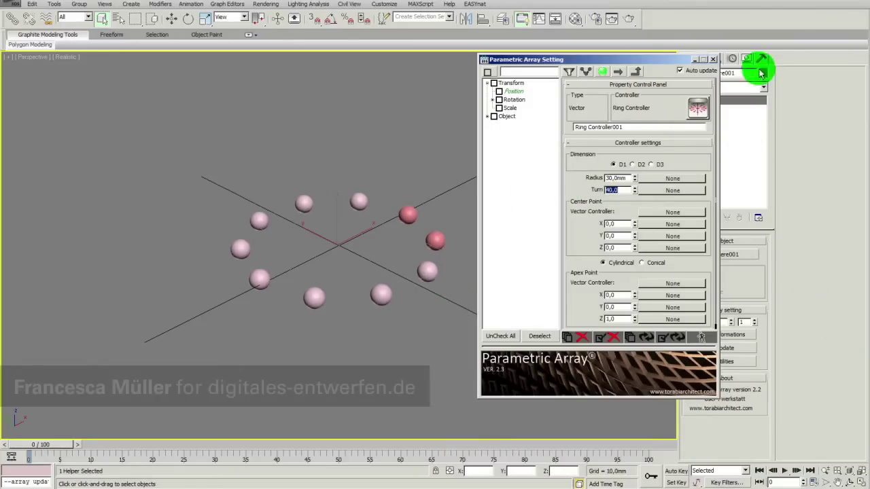
{"action": "left_click", "coordinate": [863, 41]}
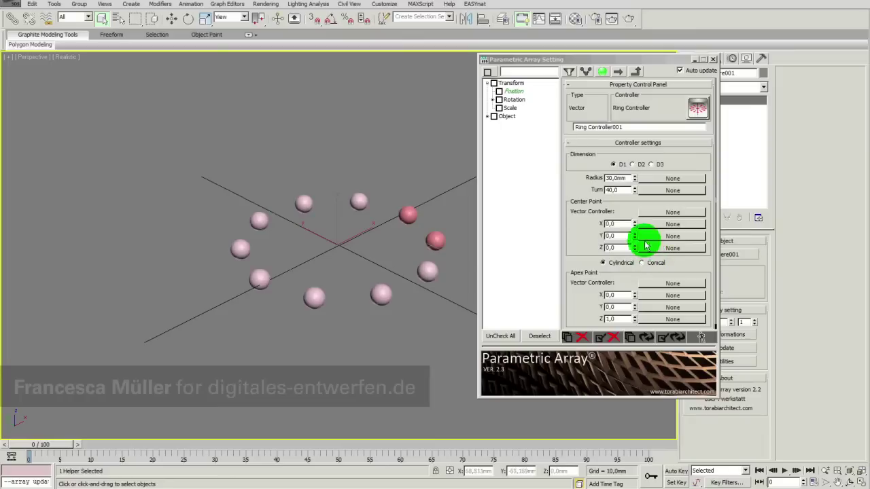
Try a center point X value of 10 for the ring and reset it to 0
{"action": "left_click", "coordinate": [599, 225]}
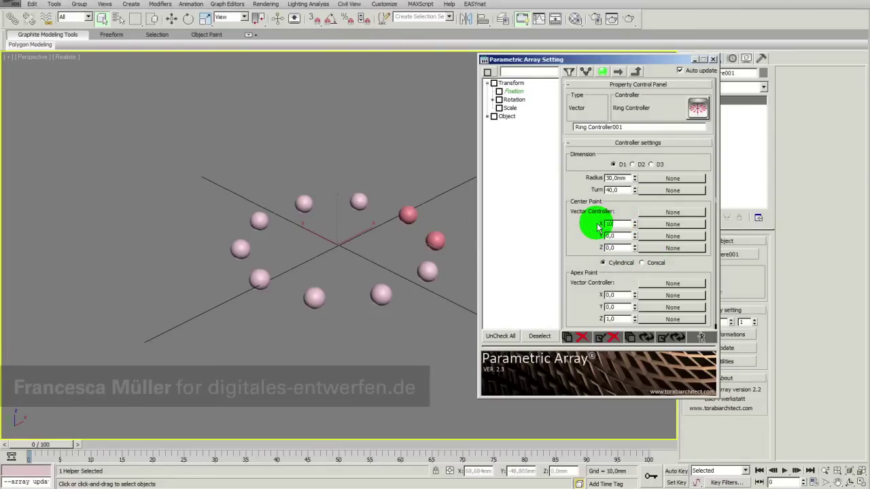
{"action": "type", "text": "10"}
{"action": "key", "text": "Return"}
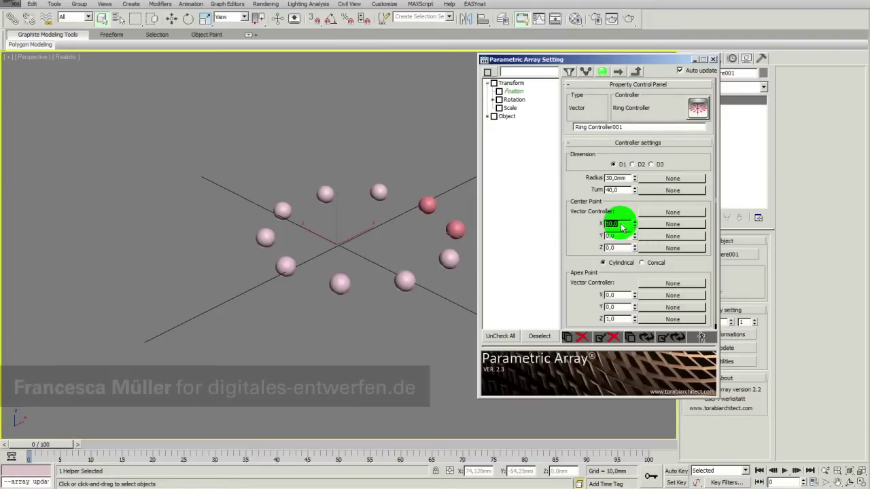
{"action": "type", "text": "0"}
{"action": "key", "text": "Return"}
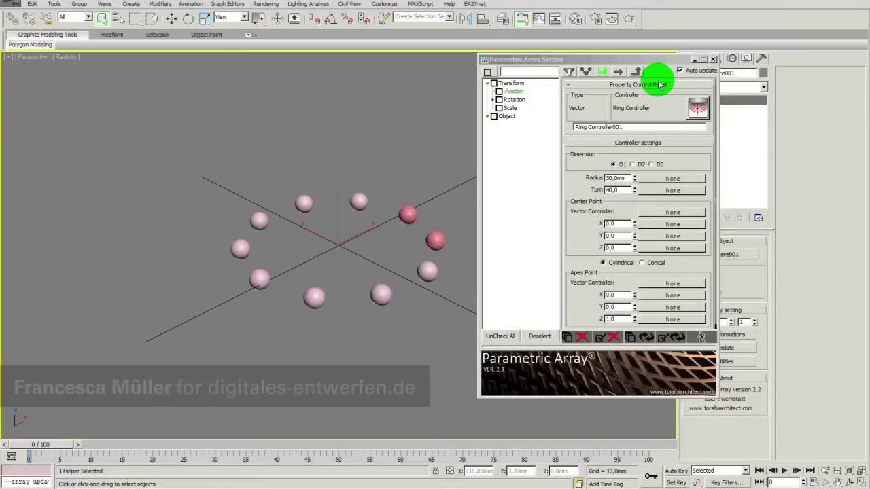
Put away the array settings and Controller Library, and create a second sphere of about 5 mm radius near the grid origin
{"action": "left_click_drag", "start_coordinate": [644, 63], "coordinate": [649, 78]}
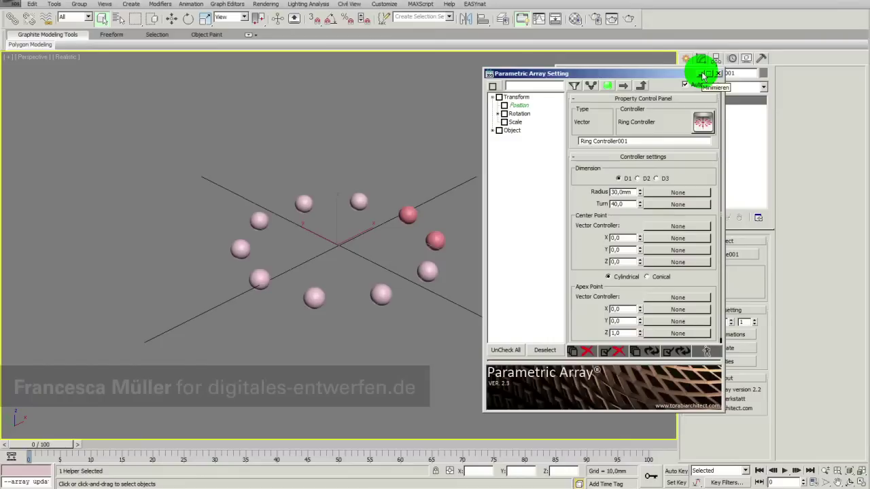
{"action": "left_click", "coordinate": [702, 76]}
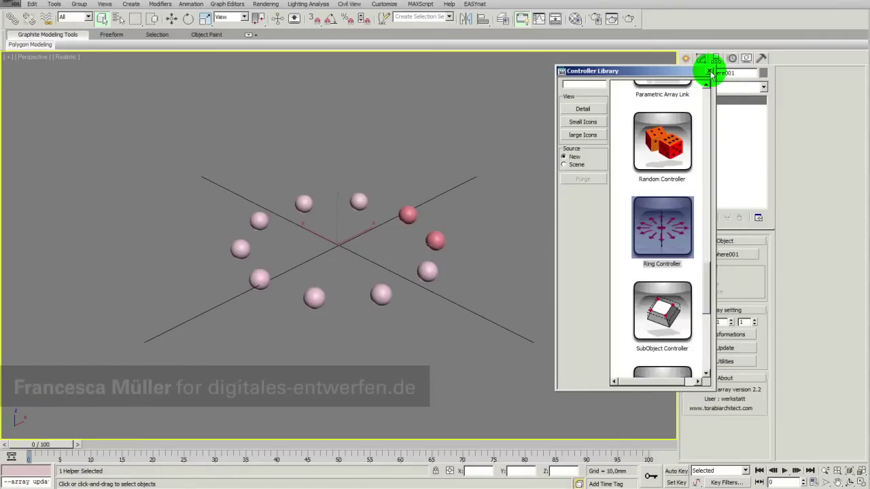
{"action": "left_click", "coordinate": [710, 72]}
{"action": "left_click", "coordinate": [686, 58]}
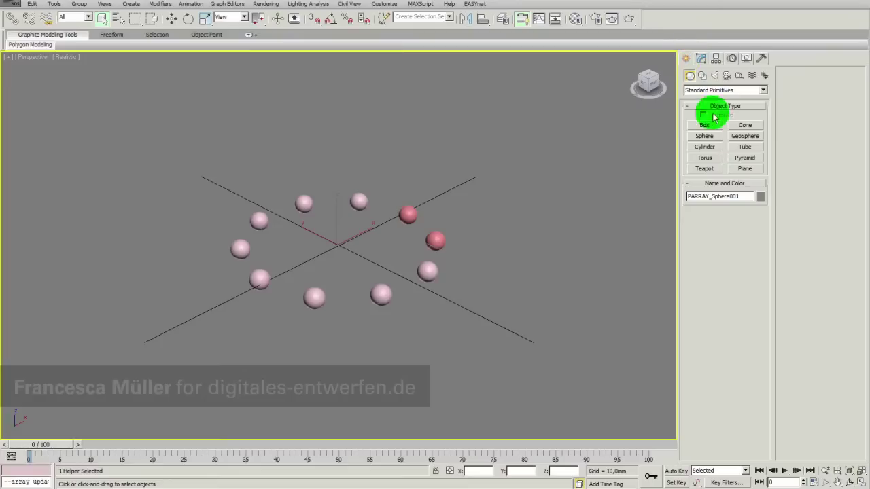
{"action": "left_click", "coordinate": [704, 136]}
{"action": "left_click_drag", "start_coordinate": [331, 253], "coordinate": [352, 260]}
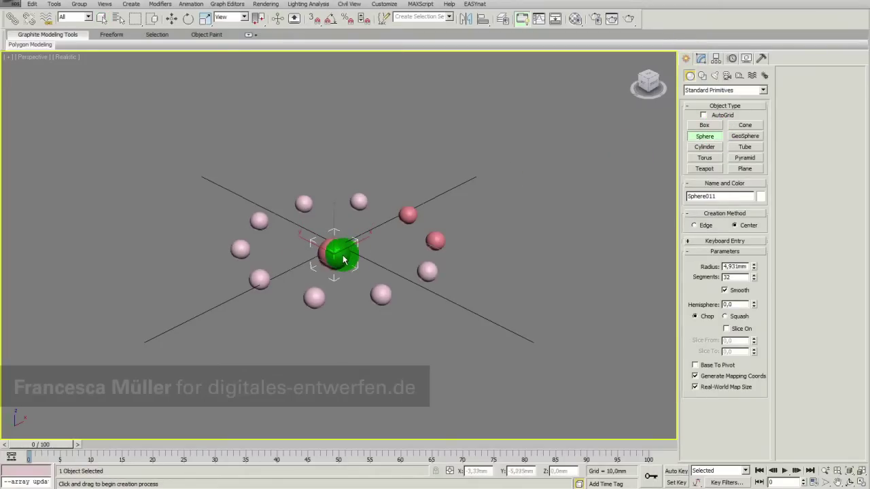
Create a 10 × 1 × 1 copy-type parametric array from the larger sphere
{"action": "right_click", "coordinate": [335, 249]}
{"action": "left_click", "coordinate": [383, 317]}
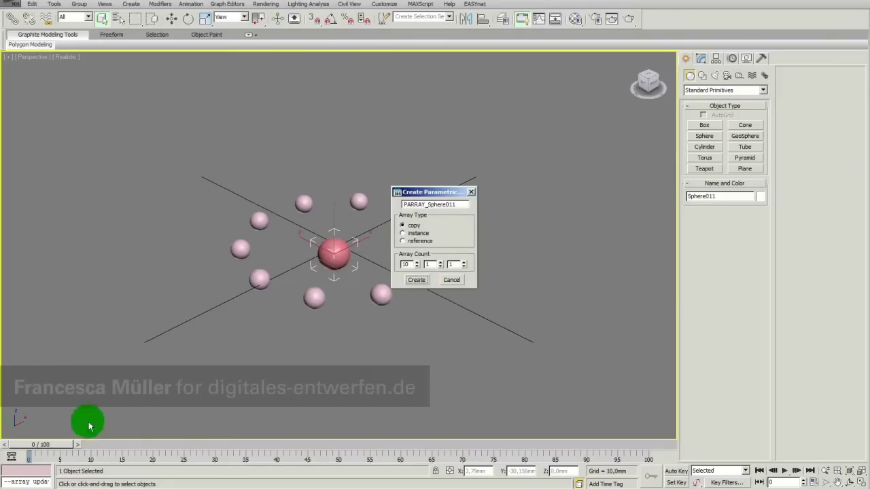
{"action": "key", "text": "Return"}
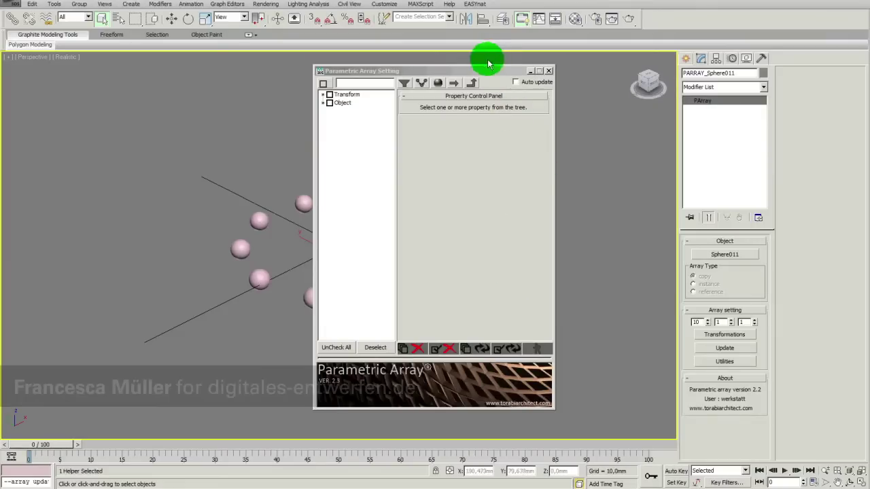
Assign a Ring Controller to the Position property of the larger sphere's array
{"action": "left_click", "coordinate": [325, 95]}
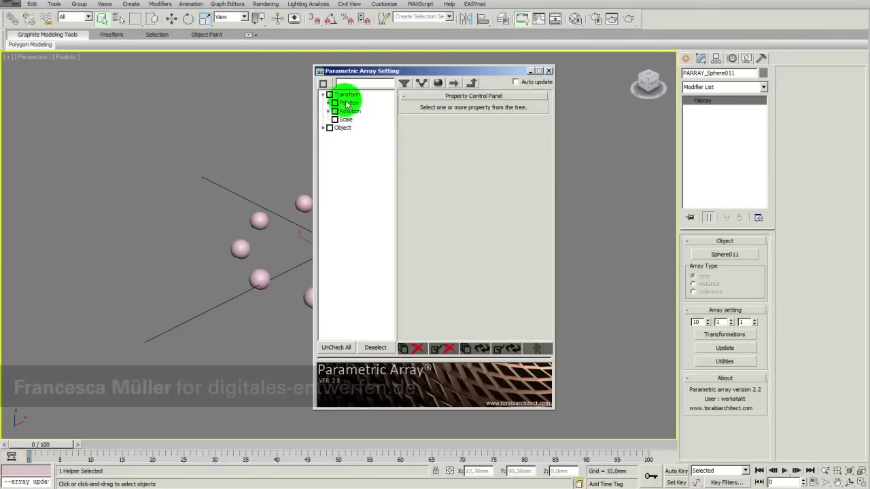
{"action": "left_click", "coordinate": [349, 103]}
{"action": "left_click", "coordinate": [539, 120]}
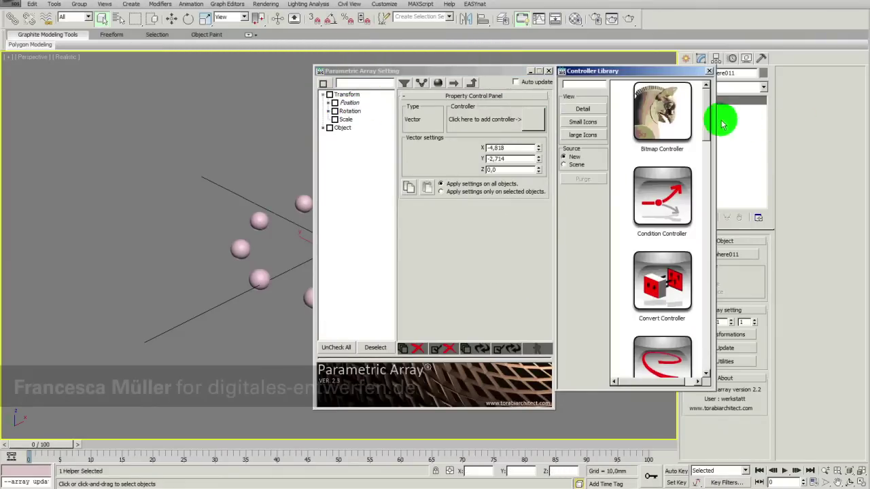
{"action": "left_click_drag", "start_coordinate": [706, 120], "coordinate": [706, 287]}
{"action": "left_click", "coordinate": [683, 280]}
{"action": "left_click", "coordinate": [683, 280]}
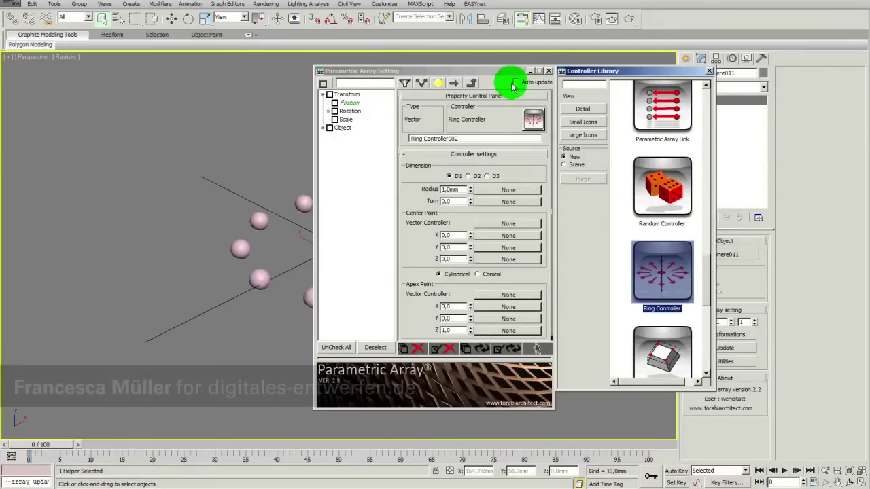
Enable Auto update for the larger spheres' array and set its ring radius to 50 mm
{"action": "left_click_drag", "start_coordinate": [506, 72], "coordinate": [667, 68]}
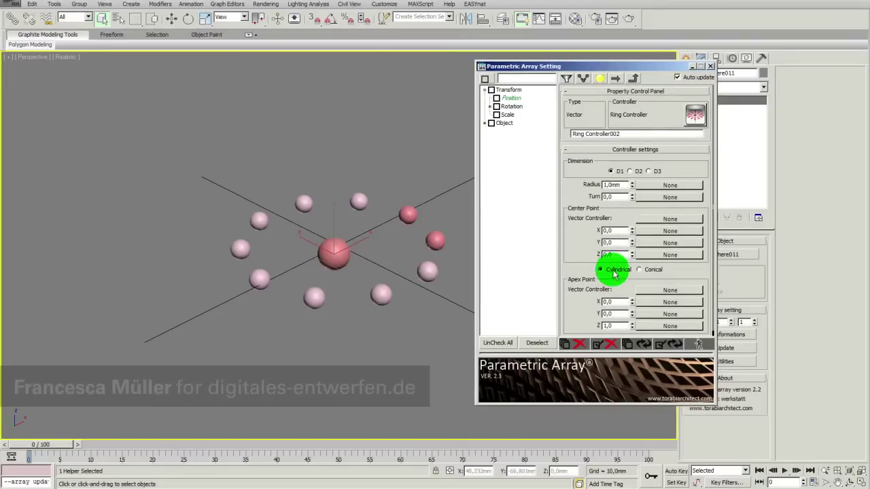
{"action": "left_click_drag", "start_coordinate": [626, 186], "coordinate": [590, 189]}
{"action": "type", "text": "50"}
{"action": "key", "text": "Return"}
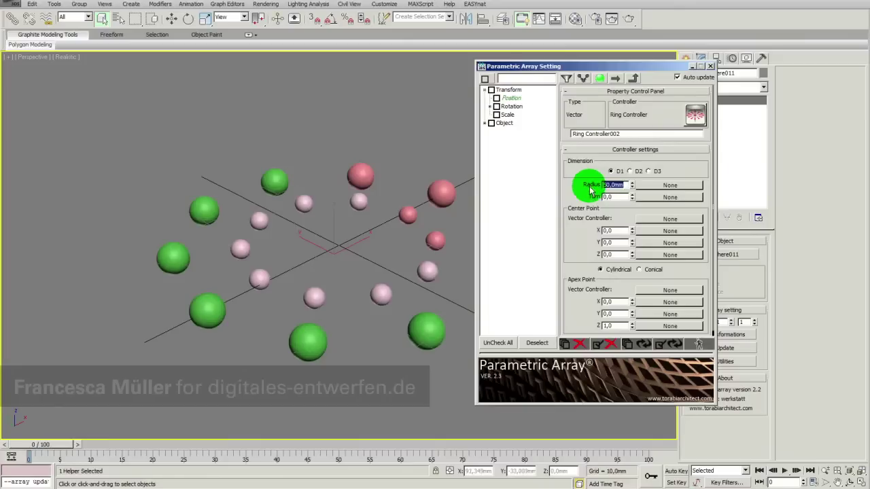
Increase the ring radius of the larger spheres to 60 mm
{"action": "left_click_drag", "start_coordinate": [623, 189], "coordinate": [594, 188]}
{"action": "type", "text": "60"}
{"action": "key", "text": "Return"}
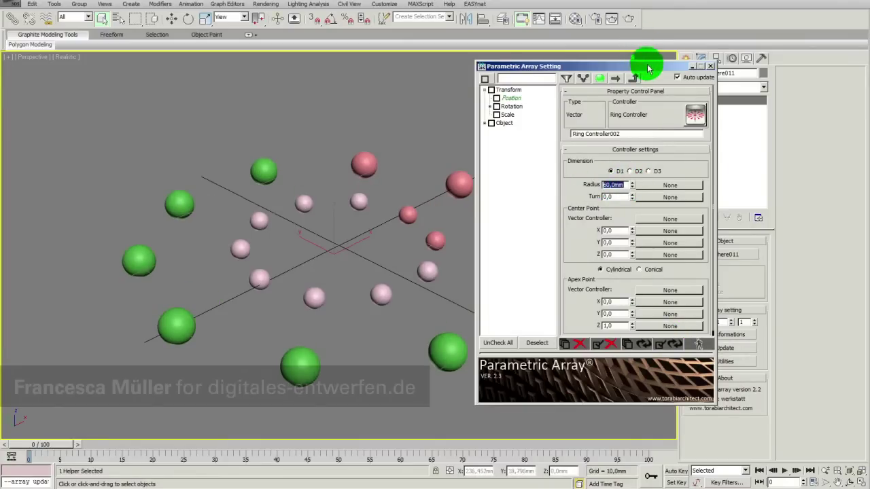
Move the Parametric Array settings aside to reveal the rings and close the Controller Library
{"action": "left_click_drag", "start_coordinate": [645, 66], "coordinate": [693, 65]}
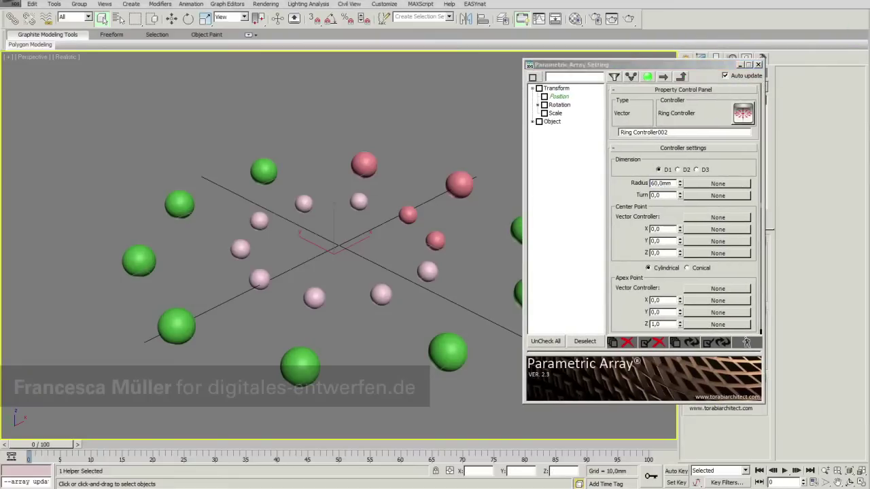
{"action": "left_click_drag", "start_coordinate": [611, 66], "coordinate": [657, 44]}
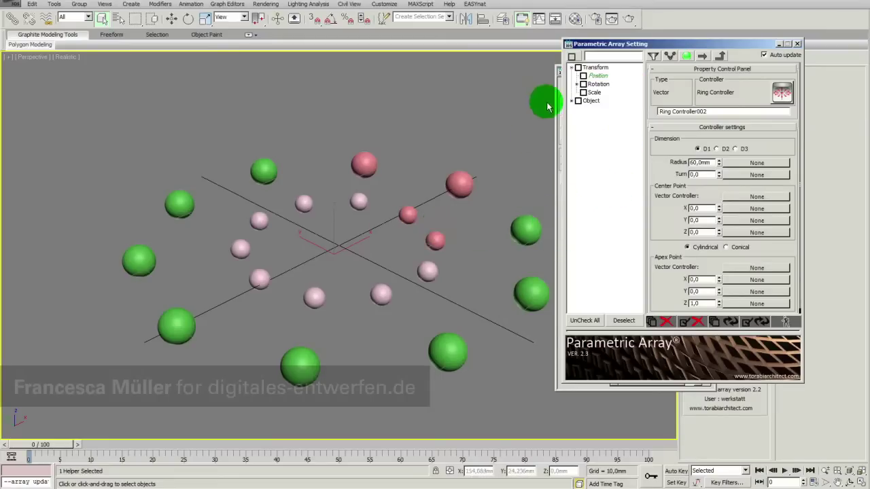
{"action": "left_click_drag", "start_coordinate": [742, 47], "coordinate": [561, 51]}
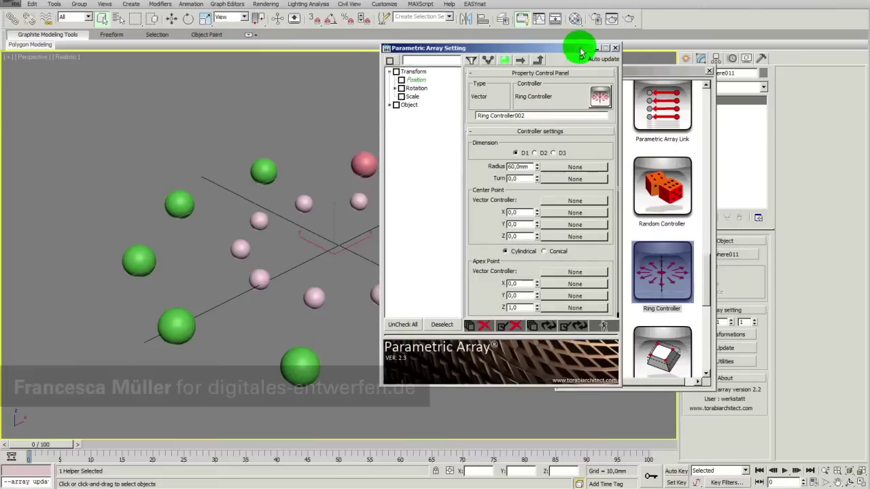
{"action": "left_click", "coordinate": [708, 73]}
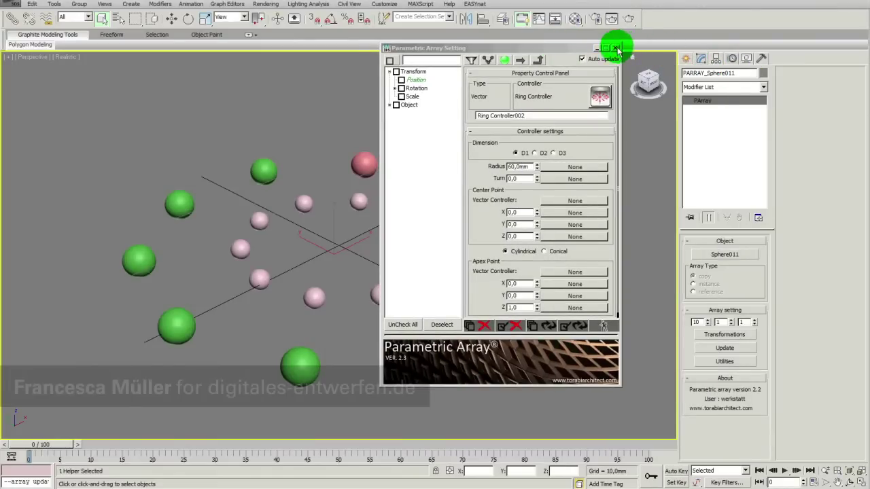
Draw a straight line about 32 mm long from beside the small ring outward and enable it in renderer and viewport
{"action": "left_click", "coordinate": [615, 47]}
{"action": "left_click", "coordinate": [687, 59]}
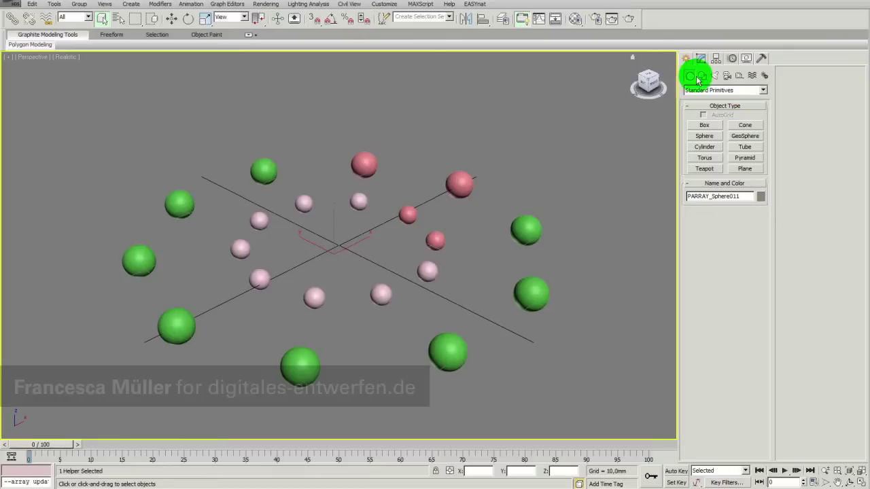
{"action": "left_click", "coordinate": [702, 75]}
{"action": "left_click", "coordinate": [707, 134]}
{"action": "left_click", "coordinate": [458, 270]}
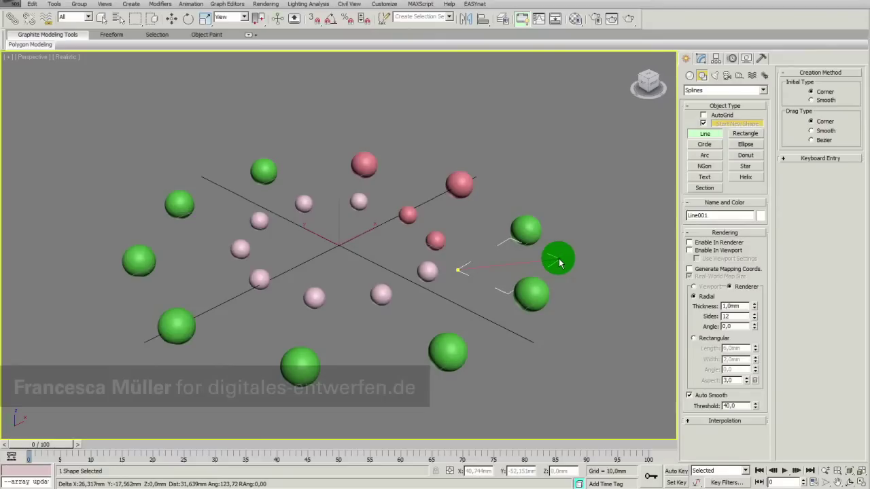
{"action": "left_click", "coordinate": [559, 263]}
{"action": "right_click", "coordinate": [564, 258]}
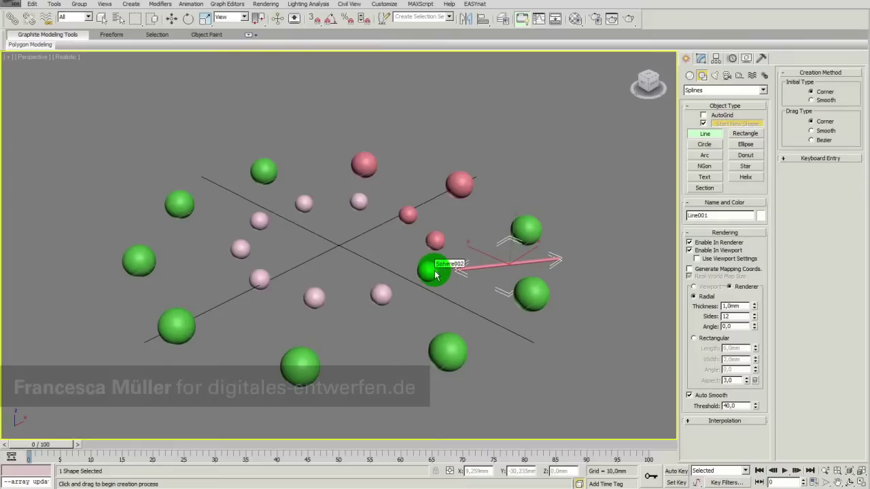
{"action": "right_click", "coordinate": [502, 270]}
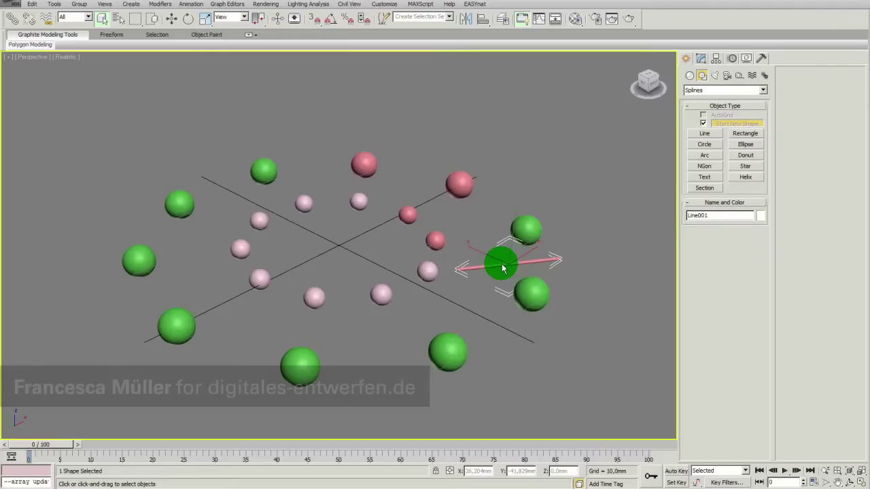
Create a parametric array of 10 copies of the line, with transformations applied on its vertices
{"action": "right_click", "coordinate": [508, 269]}
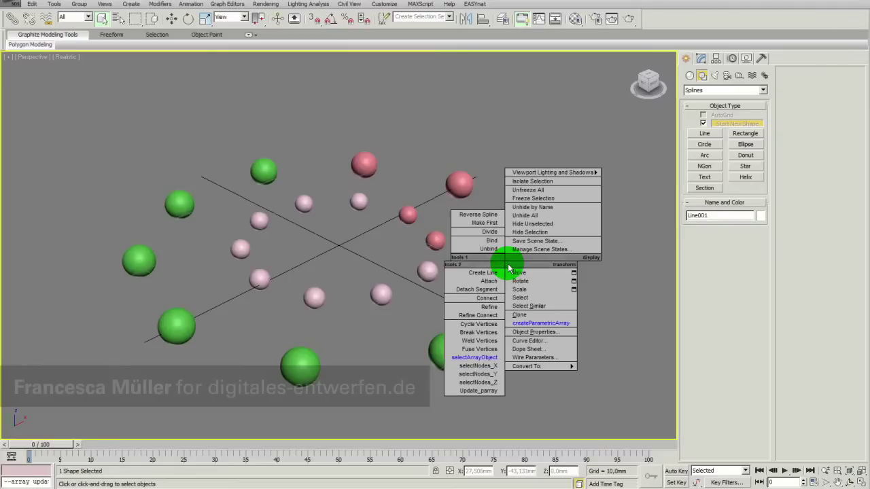
{"action": "left_click", "coordinate": [543, 324]}
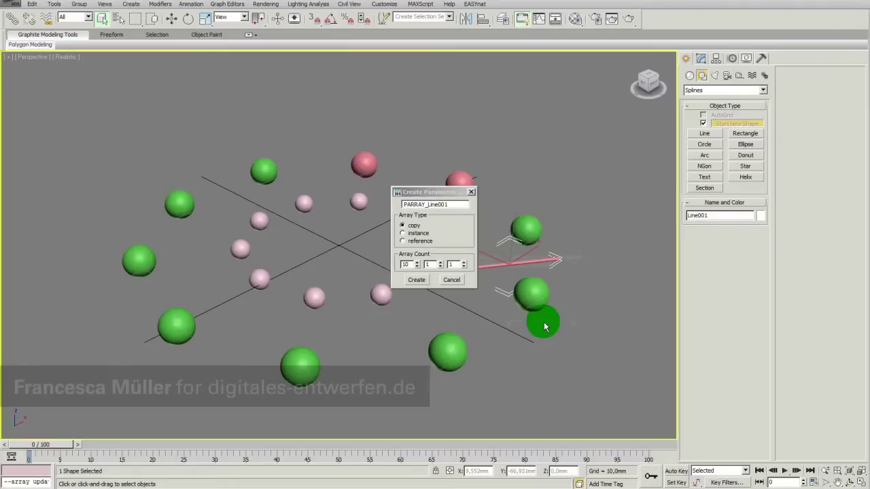
{"action": "left_click", "coordinate": [417, 280]}
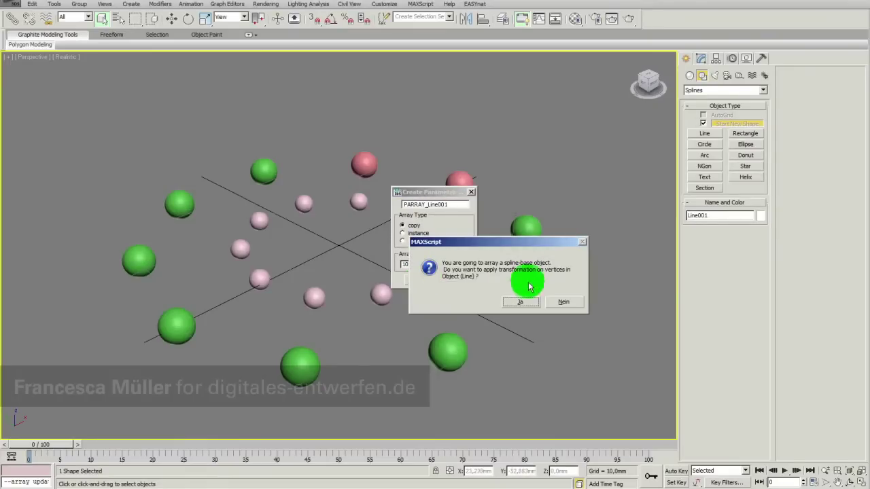
{"action": "left_click", "coordinate": [529, 303]}
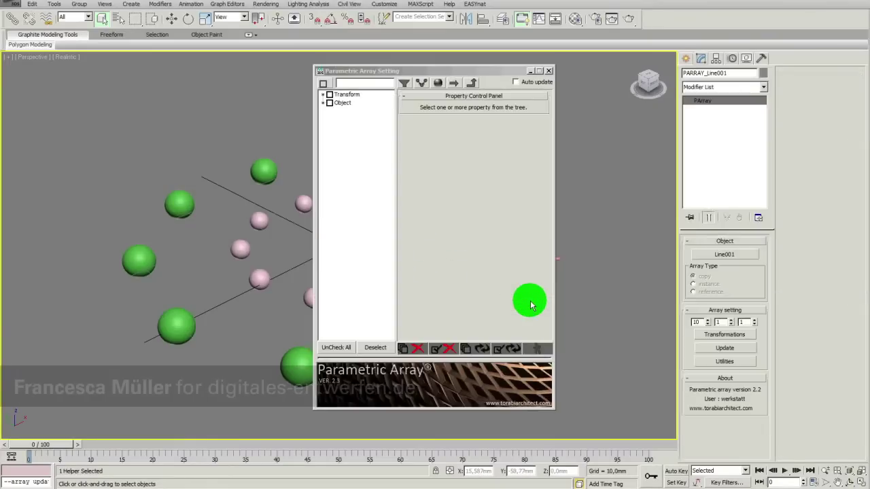
Assign a Parametric Array Link controller to the Spline 1 : Vertex 1 property of the line array
{"action": "left_click", "coordinate": [323, 104]}
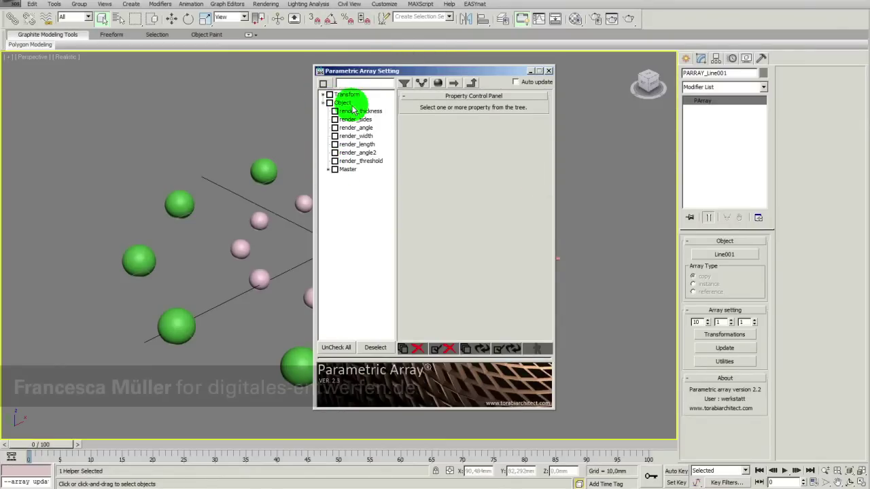
{"action": "left_click", "coordinate": [328, 170]}
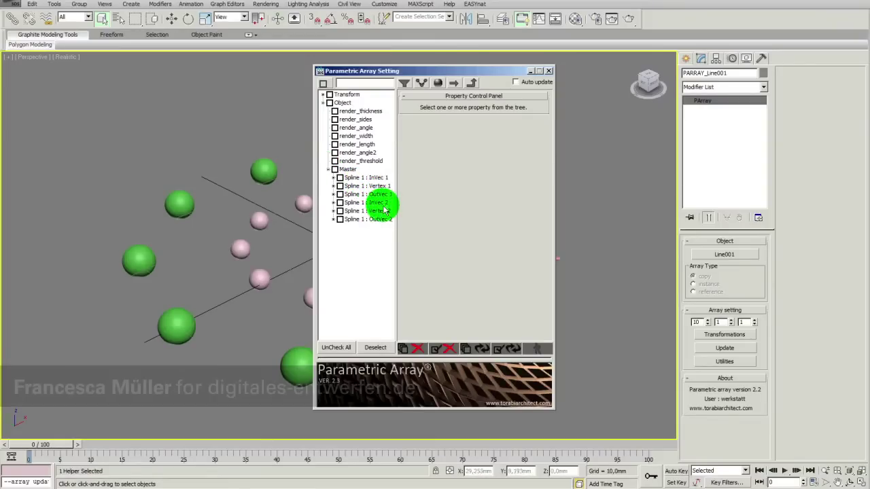
{"action": "left_click", "coordinate": [340, 187]}
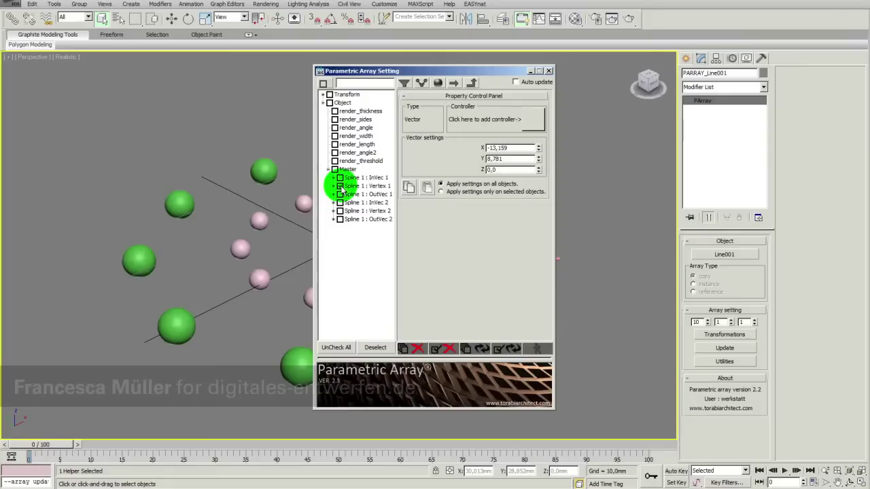
{"action": "left_click", "coordinate": [532, 120]}
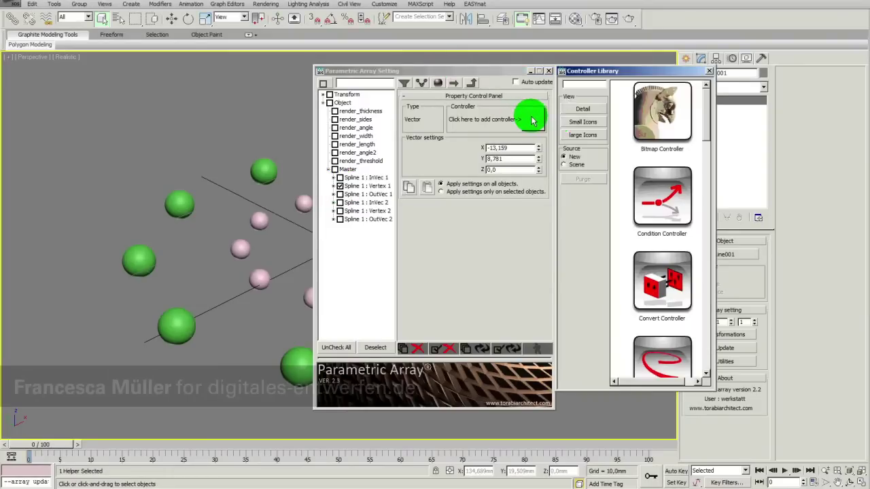
{"action": "left_click_drag", "start_coordinate": [704, 112], "coordinate": [684, 258]}
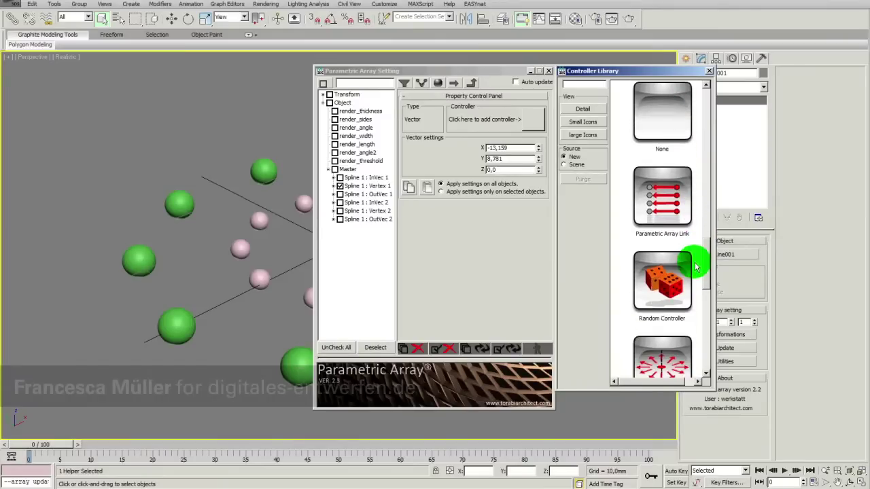
{"action": "double_click", "coordinate": [671, 194]}
Link Vertex 1 to Position/Ring Controller002 of the larger spheres' array and update the lines
{"action": "left_click_drag", "start_coordinate": [466, 71], "coordinate": [719, 46]}
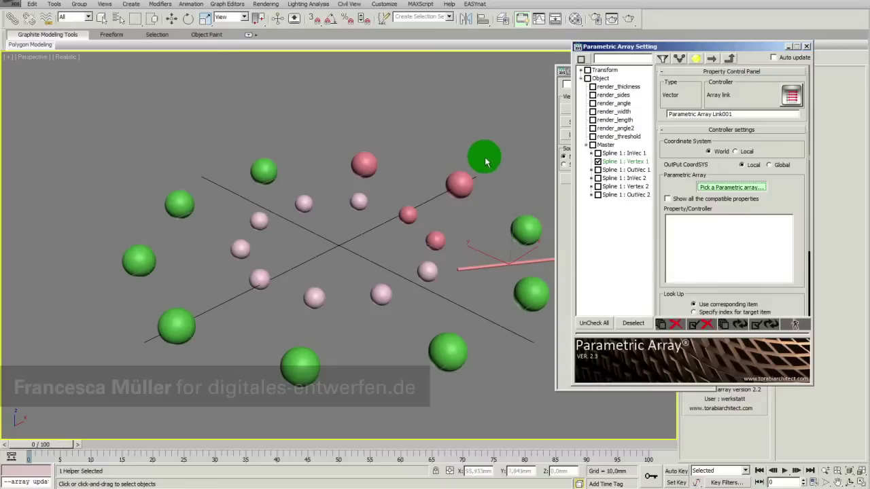
{"action": "left_click", "coordinate": [531, 237]}
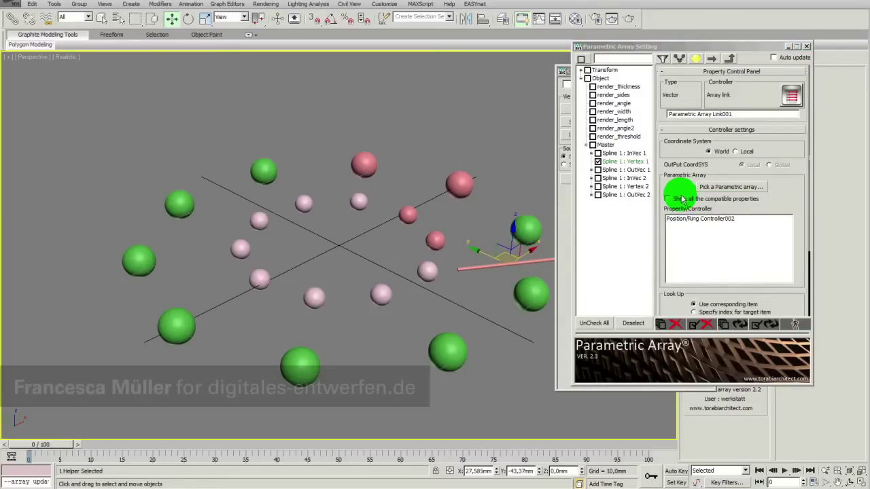
{"action": "left_click", "coordinate": [726, 220]}
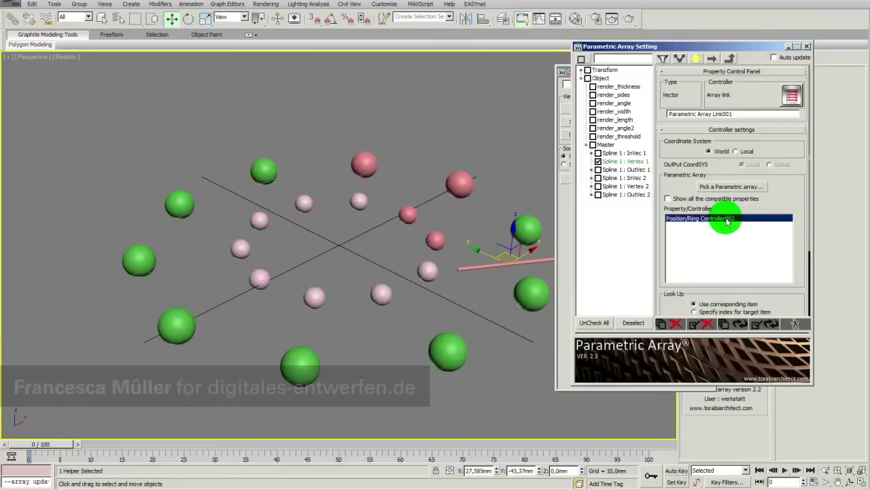
{"action": "left_click", "coordinate": [772, 326]}
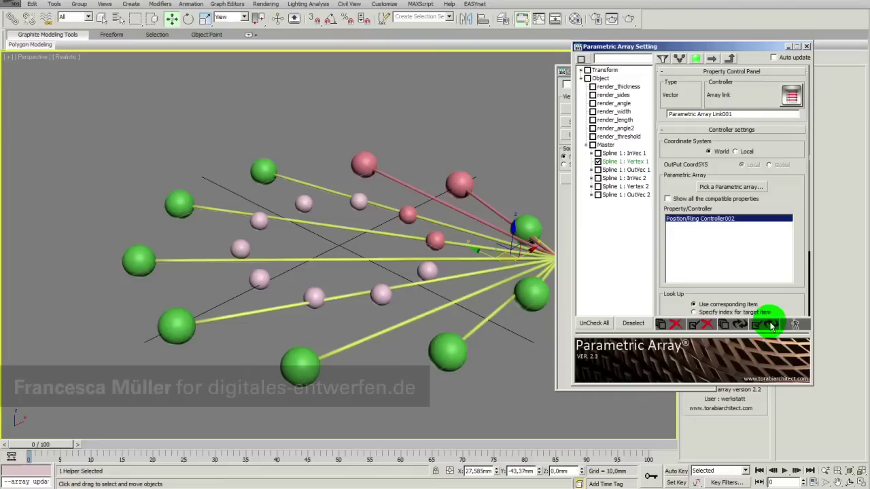
Assign a Parametric Array Link controller to the Spline 1 : Vertex 2 property and close the Controller Library
{"action": "left_click", "coordinate": [598, 162]}
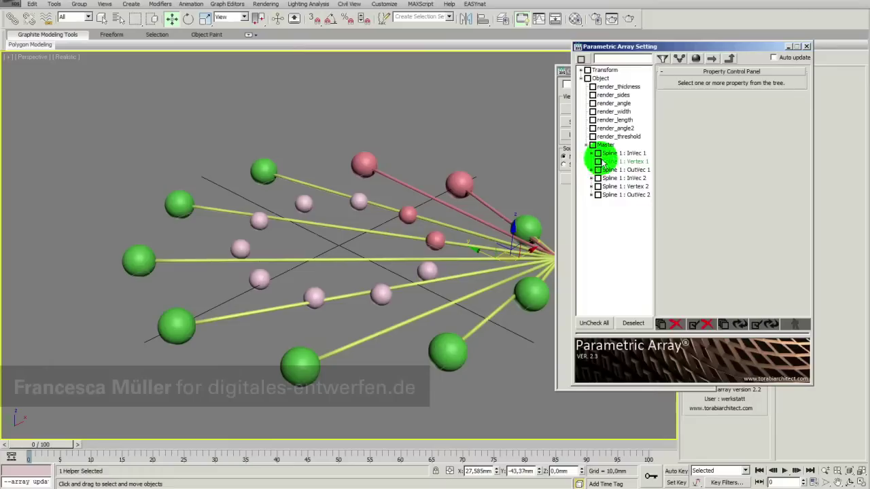
{"action": "left_click", "coordinate": [621, 187]}
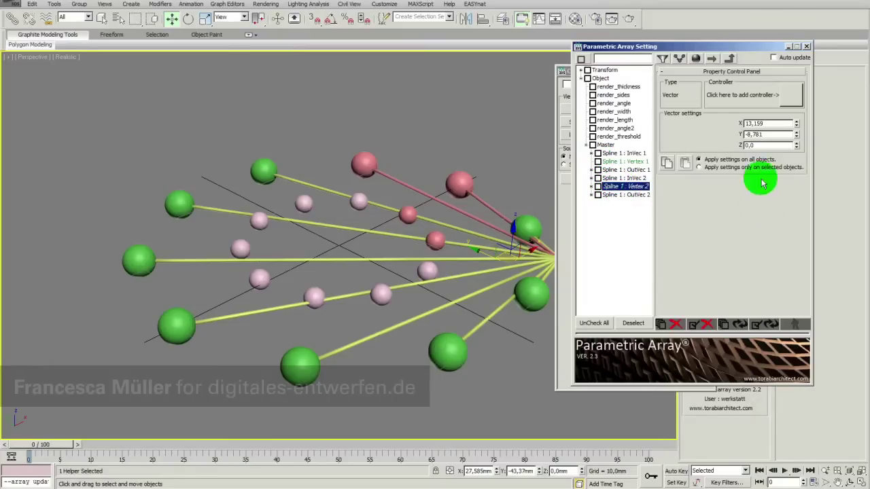
{"action": "left_click", "coordinate": [795, 99]}
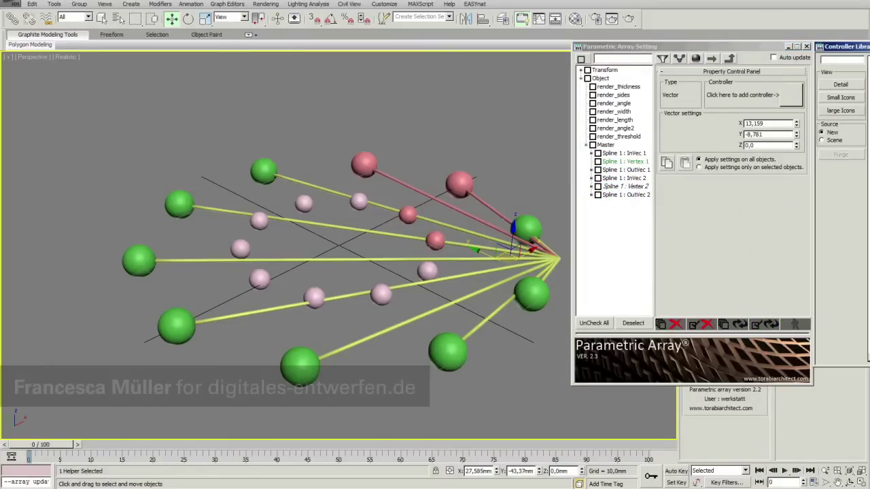
{"action": "left_click_drag", "start_coordinate": [864, 47], "coordinate": [465, 51]}
{"action": "left_click_drag", "start_coordinate": [558, 93], "coordinate": [557, 256]}
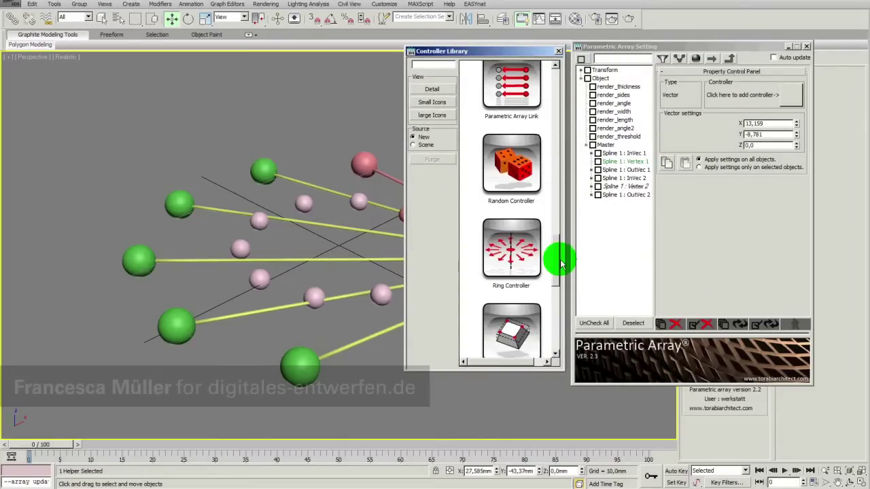
{"action": "left_click", "coordinate": [512, 84]}
{"action": "left_click", "coordinate": [511, 83]}
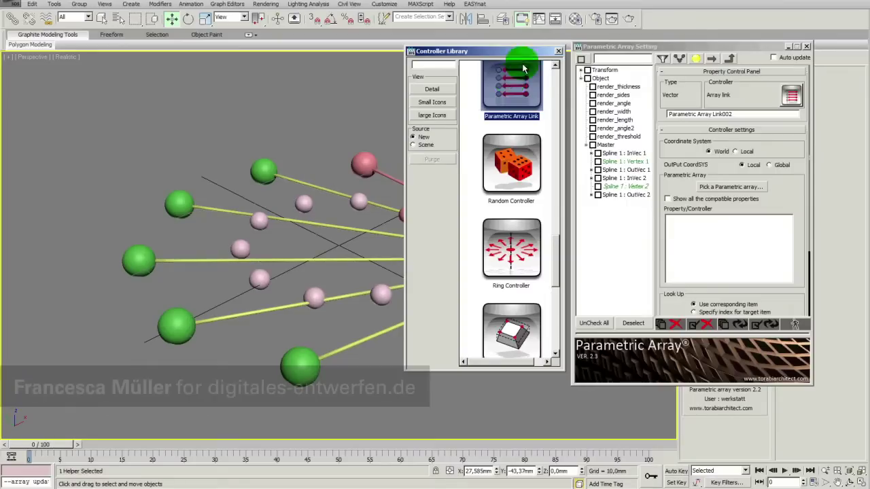
{"action": "left_click", "coordinate": [559, 53]}
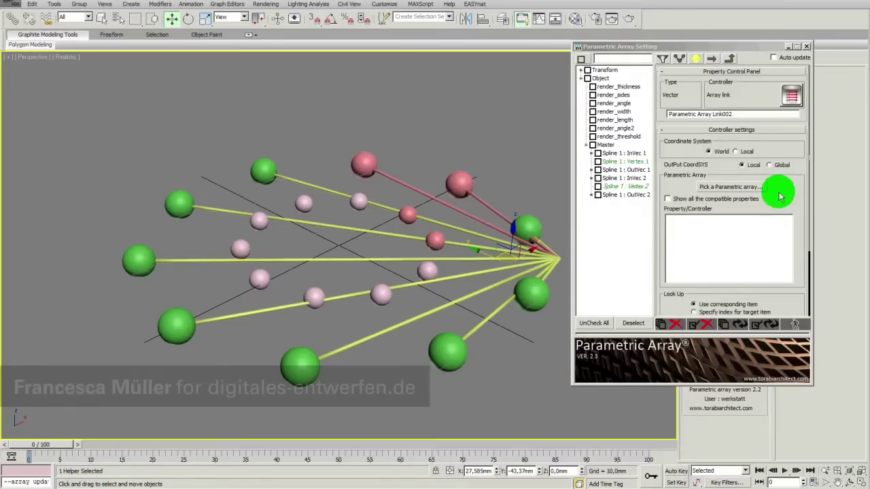
Link Vertex 2 to Position/Ring Controller001 of the smaller spheres' array, update the lines and close the array settings
{"action": "left_click", "coordinate": [733, 189]}
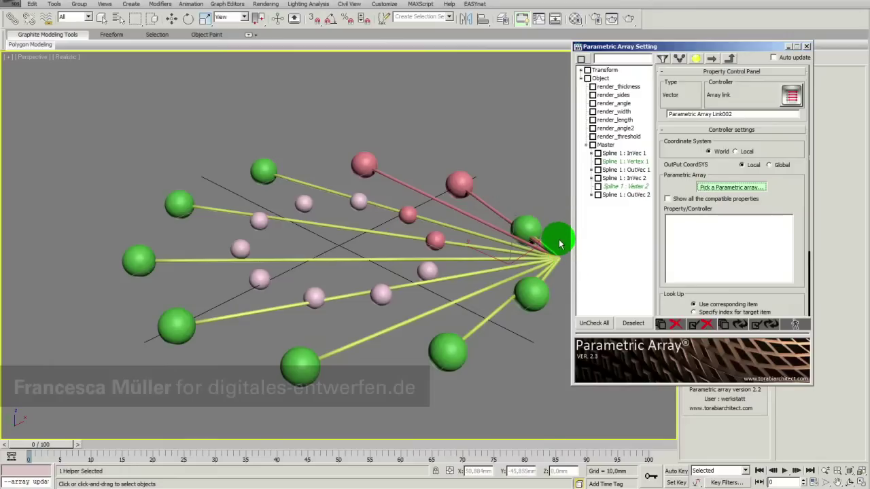
{"action": "left_click", "coordinate": [432, 245]}
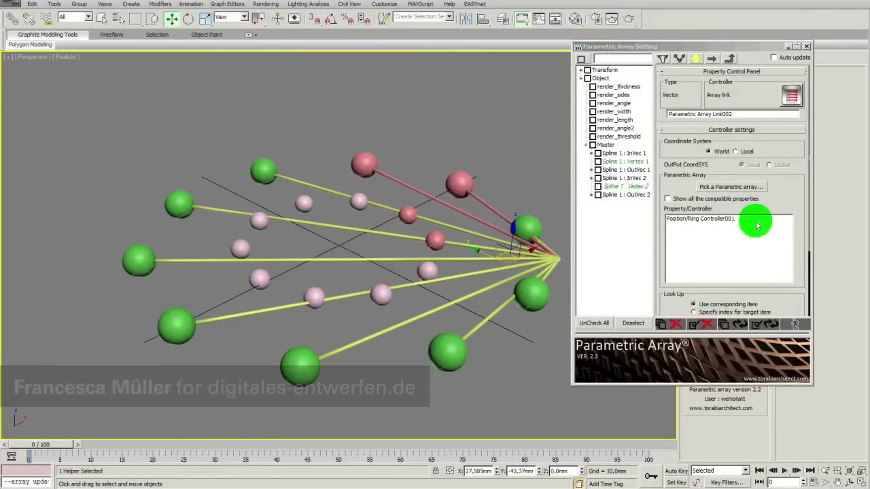
{"action": "left_click", "coordinate": [709, 218]}
{"action": "left_click", "coordinate": [769, 324]}
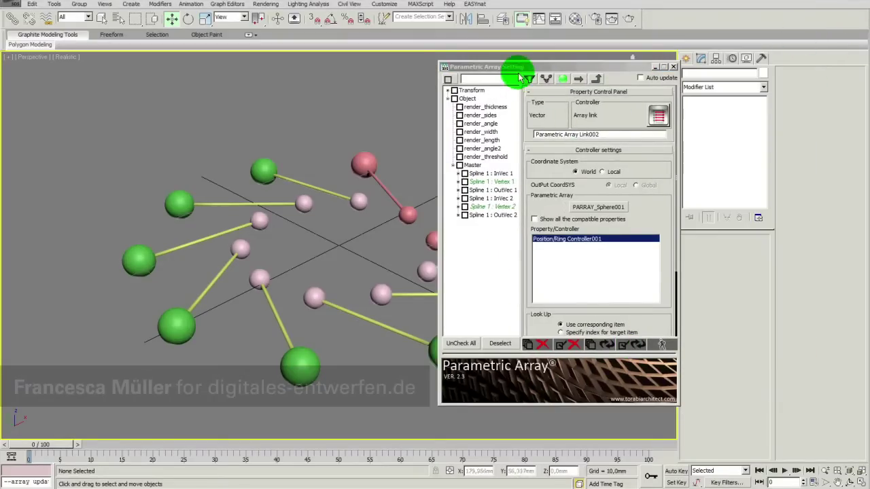
{"action": "left_click", "coordinate": [518, 68]}
{"action": "left_click_drag", "start_coordinate": [518, 68], "coordinate": [659, 68]}
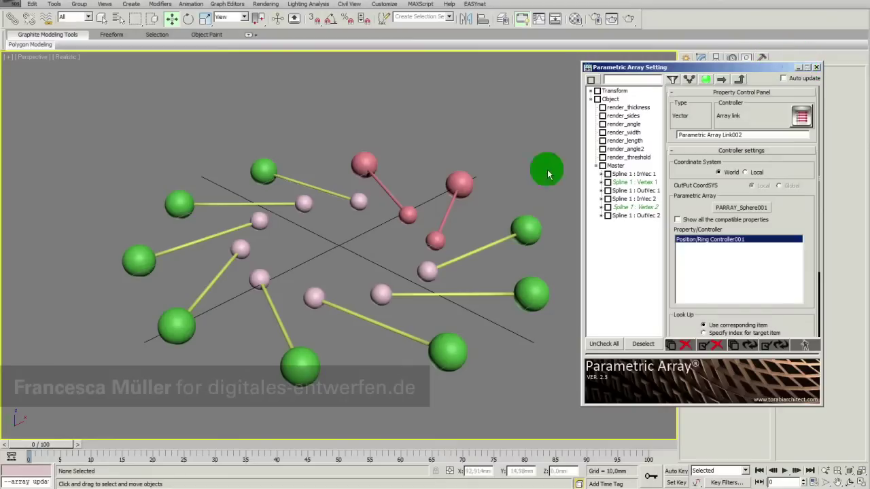
{"action": "left_click", "coordinate": [817, 68]}
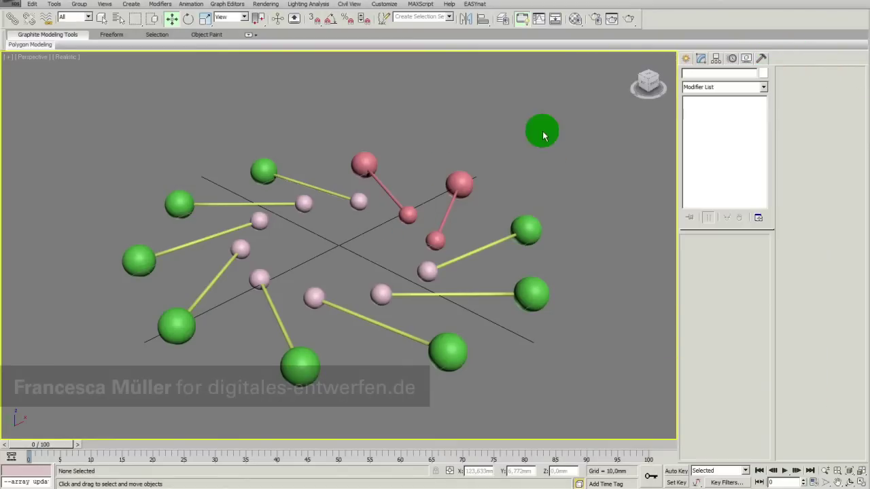
Select all ten smaller spheres and move them straight up along the Z axis above the larger ring
{"action": "left_click", "coordinate": [406, 214]}
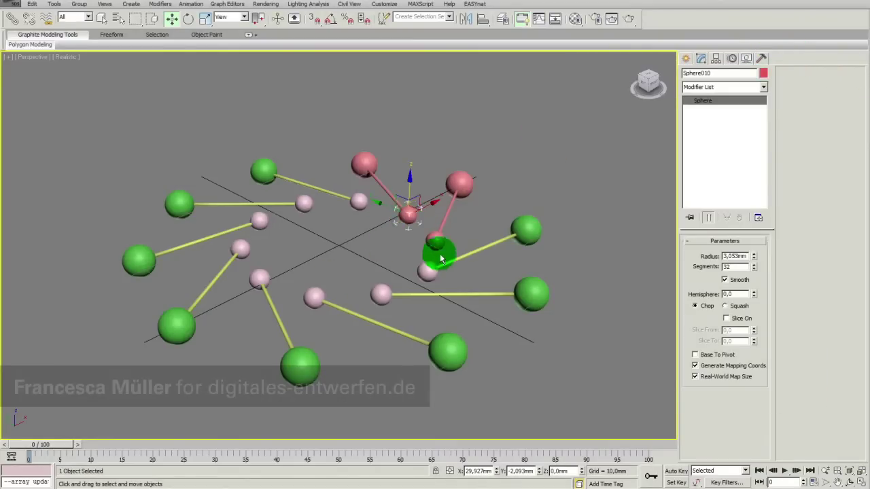
{"action": "left_click", "coordinate": [435, 240], "text": "ctrl"}
{"action": "left_click", "coordinate": [427, 272], "text": "ctrl"}
{"action": "left_click", "coordinate": [382, 294], "text": "ctrl"}
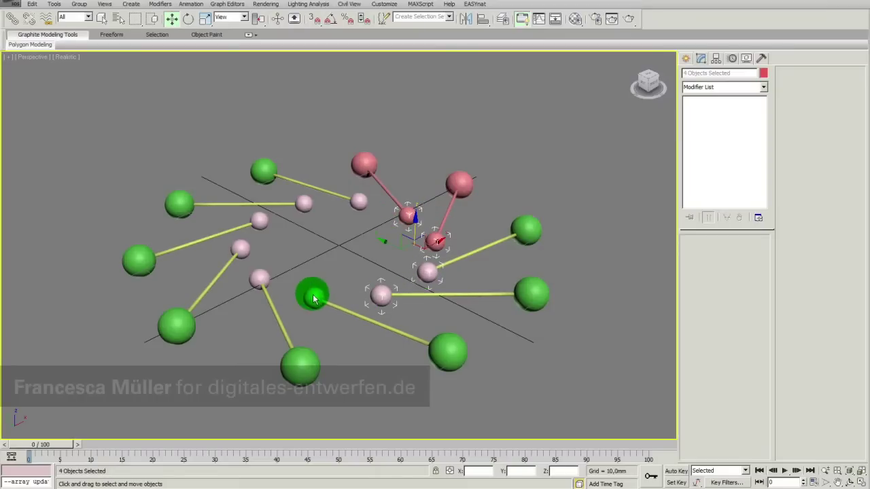
{"action": "left_click", "coordinate": [314, 296], "text": "ctrl"}
{"action": "left_click", "coordinate": [240, 248], "text": "ctrl"}
{"action": "left_click", "coordinate": [258, 218], "text": "ctrl"}
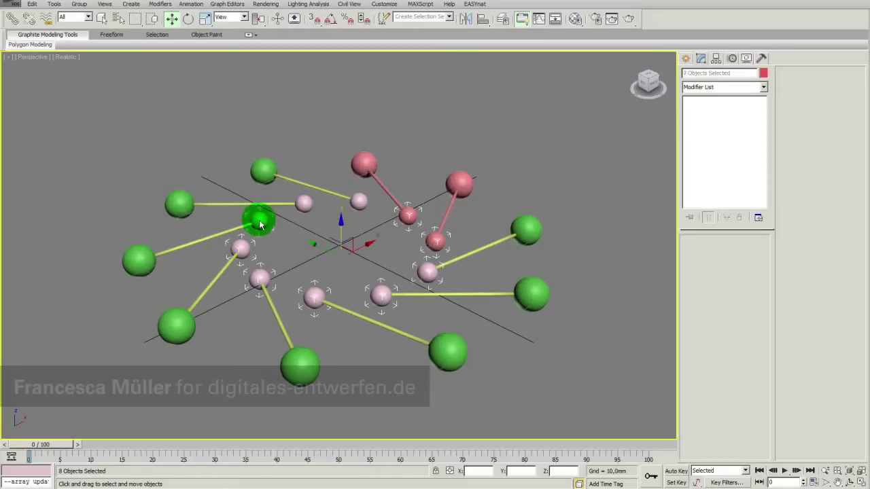
{"action": "left_click", "coordinate": [303, 202], "text": "ctrl"}
{"action": "left_click_drag", "start_coordinate": [339, 212], "coordinate": [352, 161]}
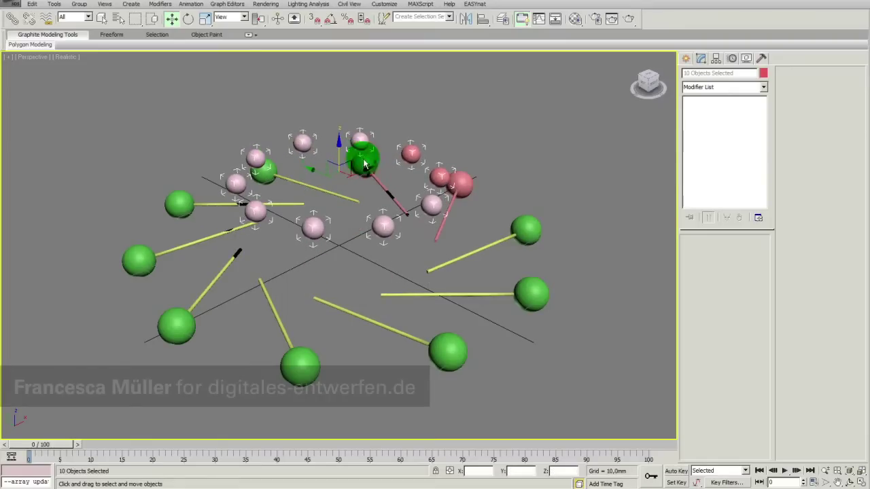
{"action": "left_click", "coordinate": [579, 278]}
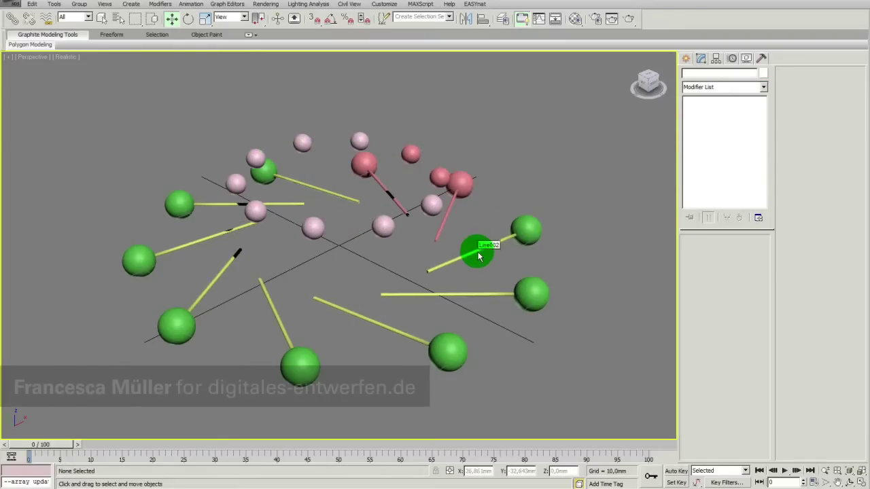
Select the parametric array object that controls the connecting lines, starting from one of its lines, and open its transformation settings
{"action": "left_click", "coordinate": [479, 257]}
{"action": "right_click", "coordinate": [487, 253]}
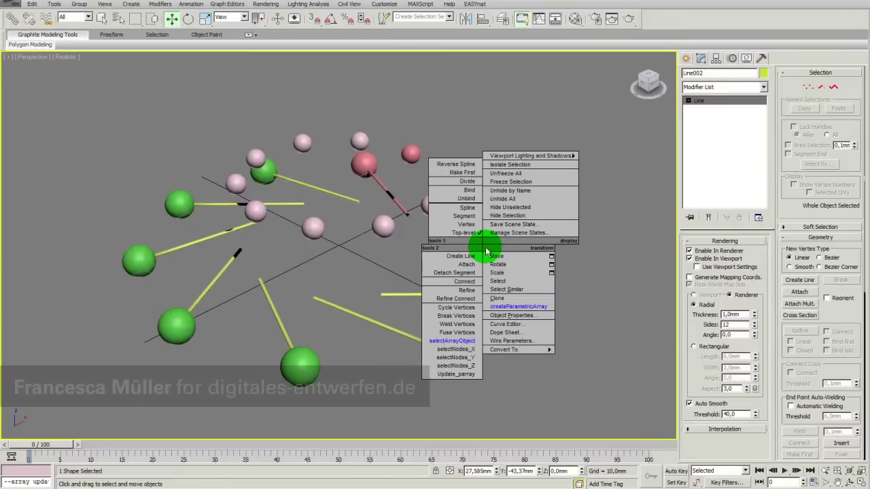
{"action": "left_click", "coordinate": [518, 306]}
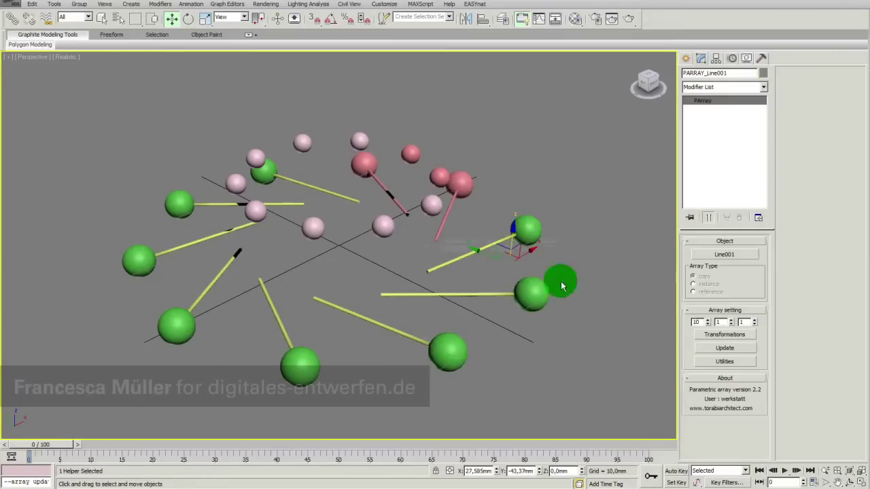
{"action": "left_click", "coordinate": [725, 335]}
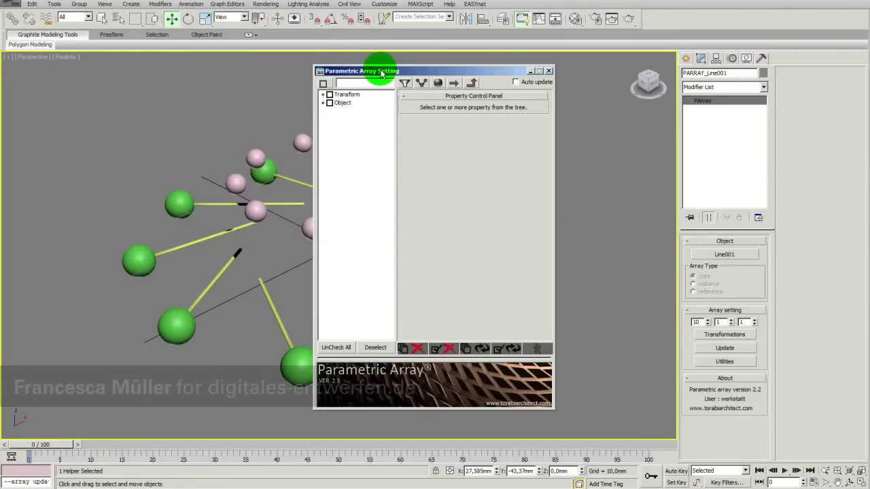
{"action": "left_click_drag", "start_coordinate": [384, 72], "coordinate": [482, 72]}
Update the lines' Spline 1 : Vertex 2 property to follow the raised smaller spheres and close the array settings
{"action": "left_click", "coordinate": [439, 100]}
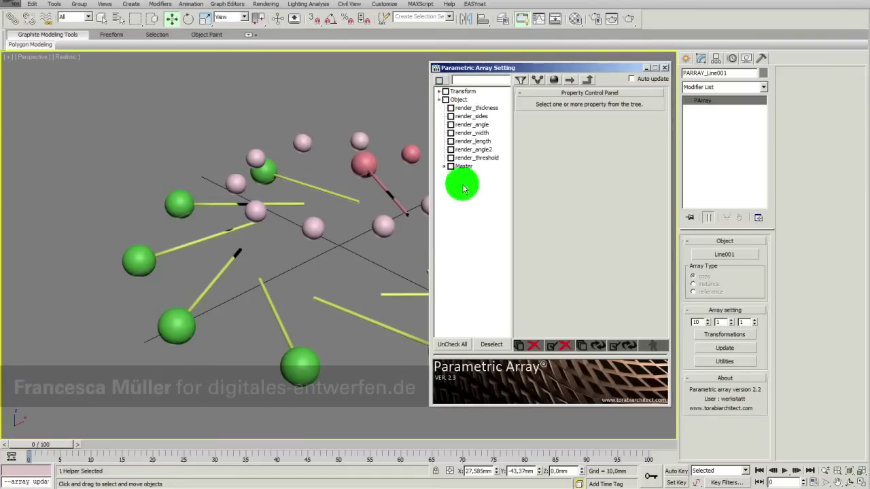
{"action": "left_click", "coordinate": [467, 208]}
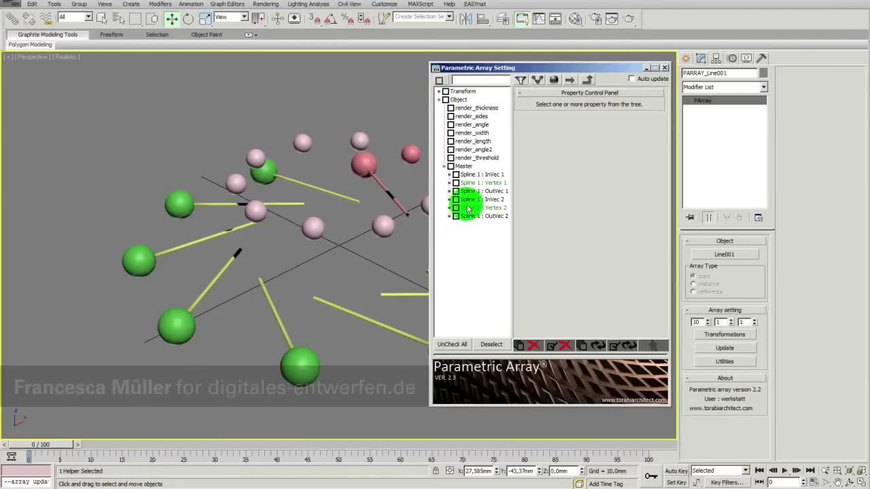
{"action": "left_click_drag", "start_coordinate": [548, 67], "coordinate": [689, 53]}
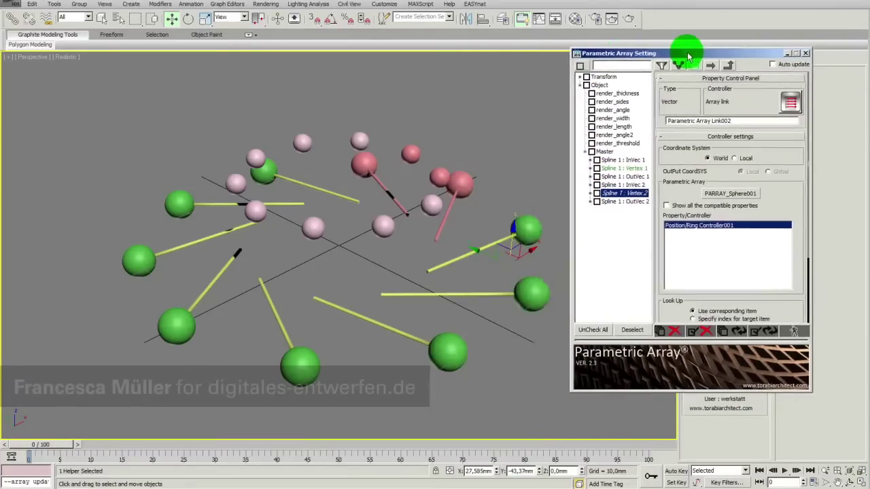
{"action": "left_click", "coordinate": [771, 331]}
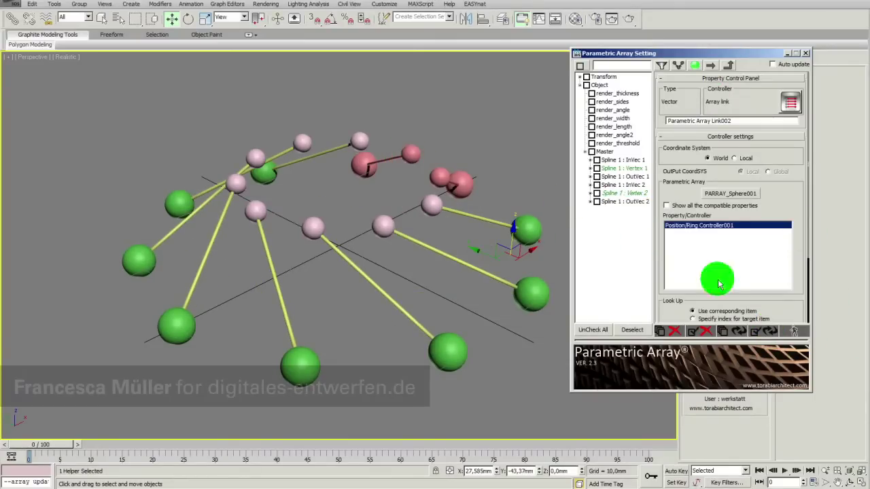
{"action": "left_click", "coordinate": [806, 54]}
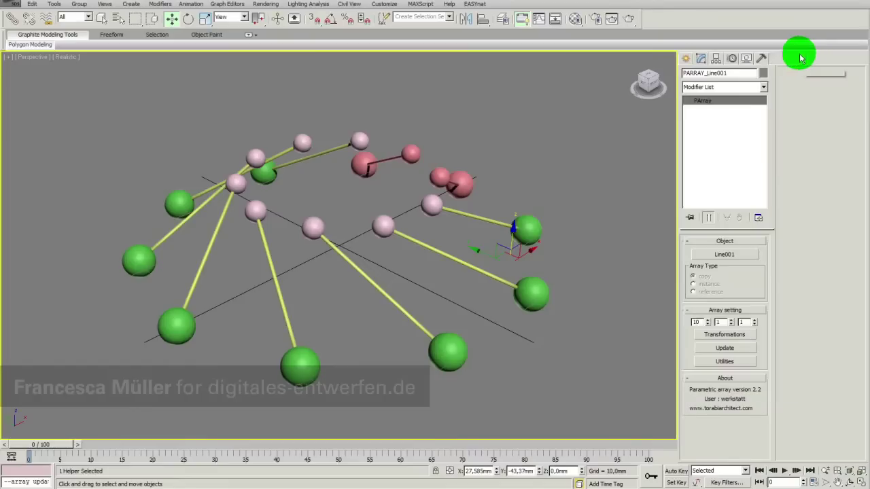